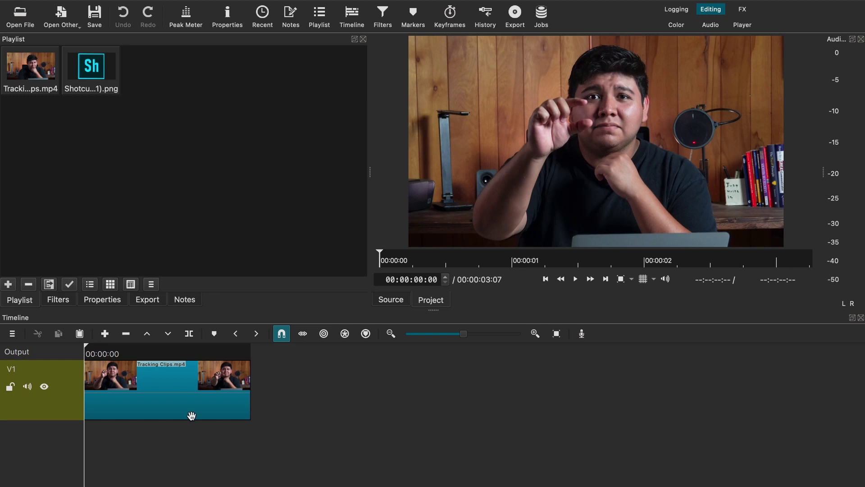
- Add a new video track V2 above the Tracking Clips.mp4 track and make V1 current
{"action": "left_click", "coordinate": [151, 393]}
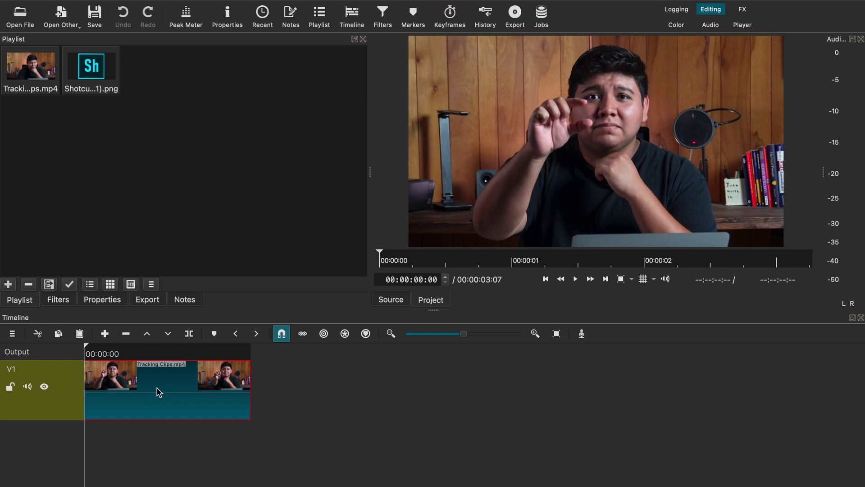
{"action": "left_click", "coordinate": [14, 335]}
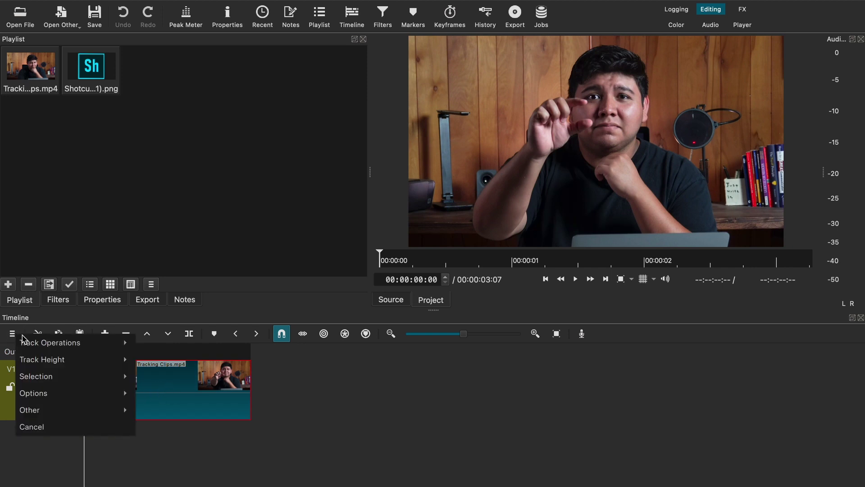
{"action": "mouse_move", "coordinate": [51, 347]}
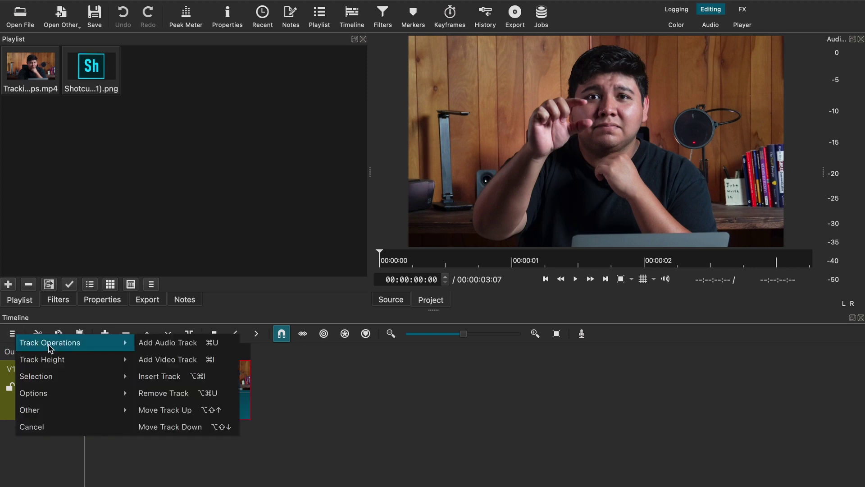
{"action": "left_click", "coordinate": [155, 359]}
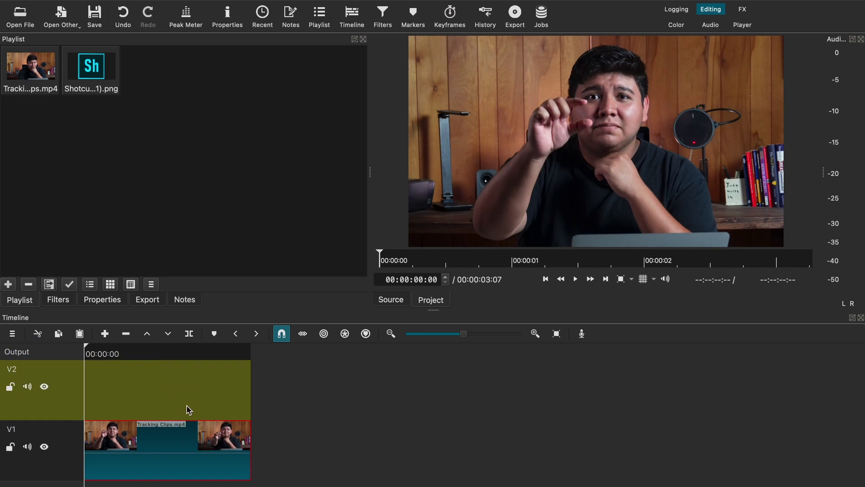
{"action": "left_click", "coordinate": [181, 439]}
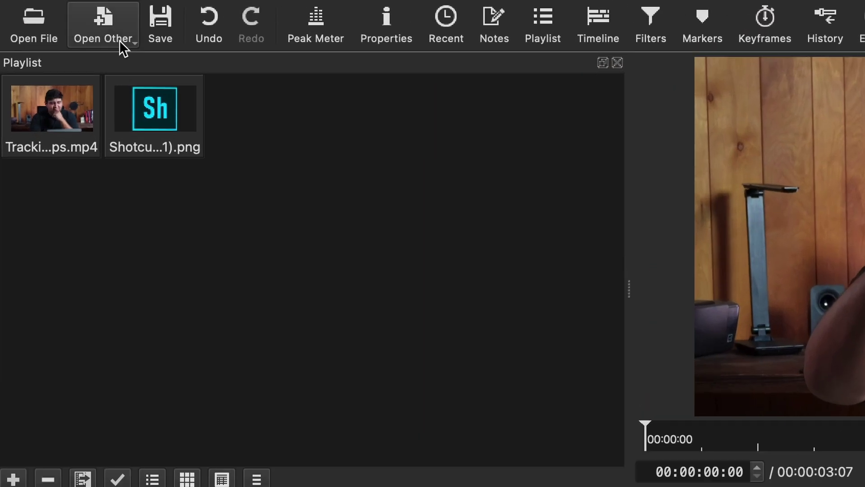
- Start a Glaxnimate animation clip with a 00:00:05:00 duration and a transparent background
{"action": "left_click", "coordinate": [72, 26]}
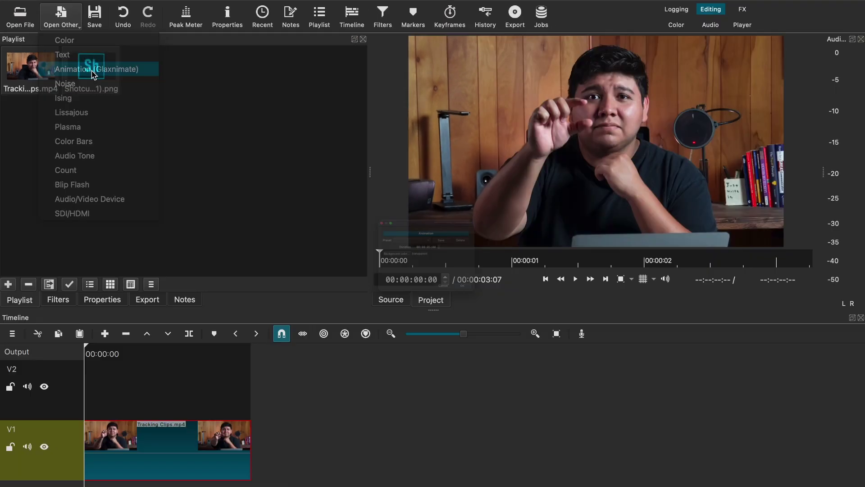
{"action": "left_click", "coordinate": [155, 116]}
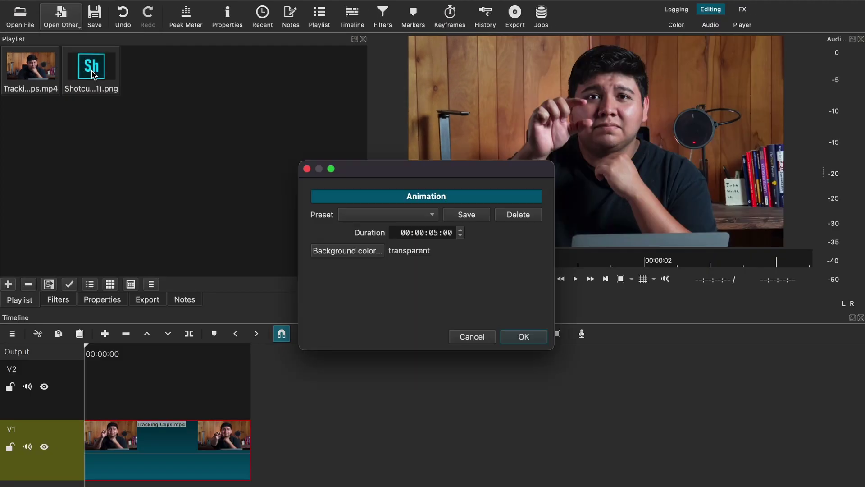
{"action": "left_click", "coordinate": [438, 234]}
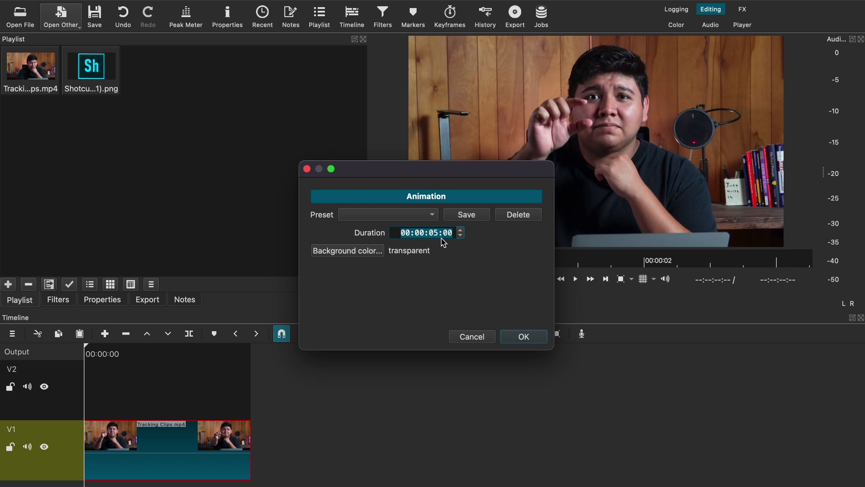
{"action": "left_click", "coordinate": [438, 235]}
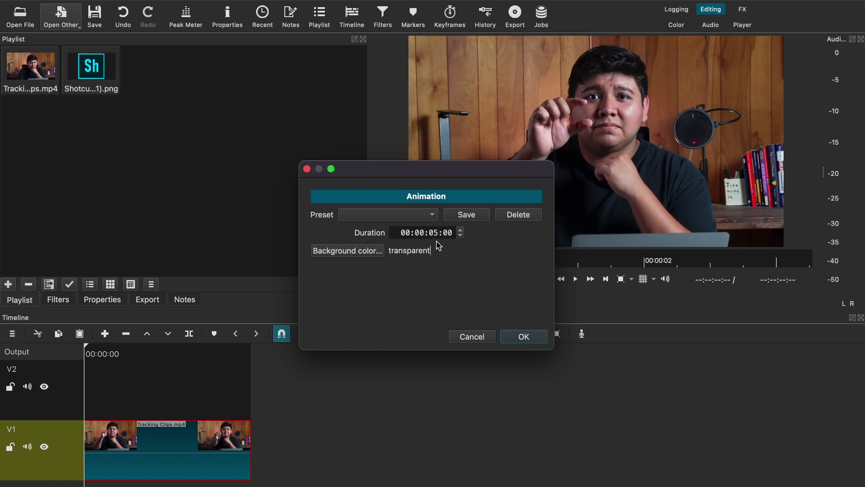
{"action": "left_click", "coordinate": [374, 255]}
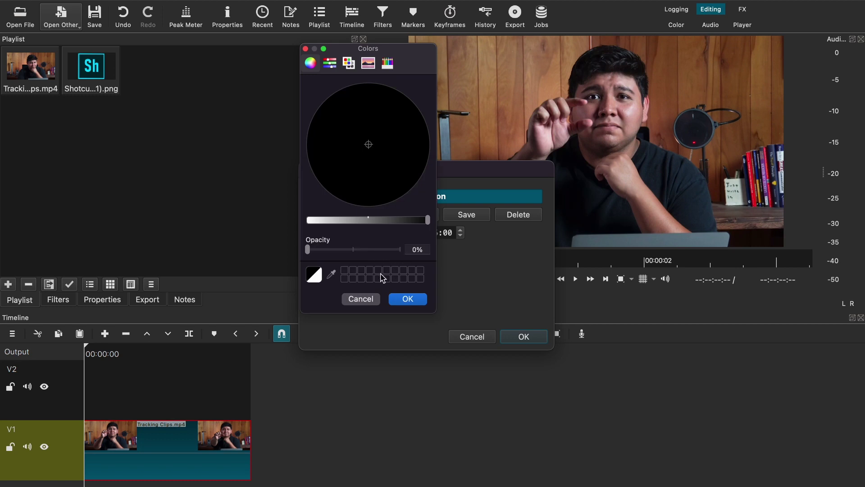
{"action": "left_click", "coordinate": [367, 300]}
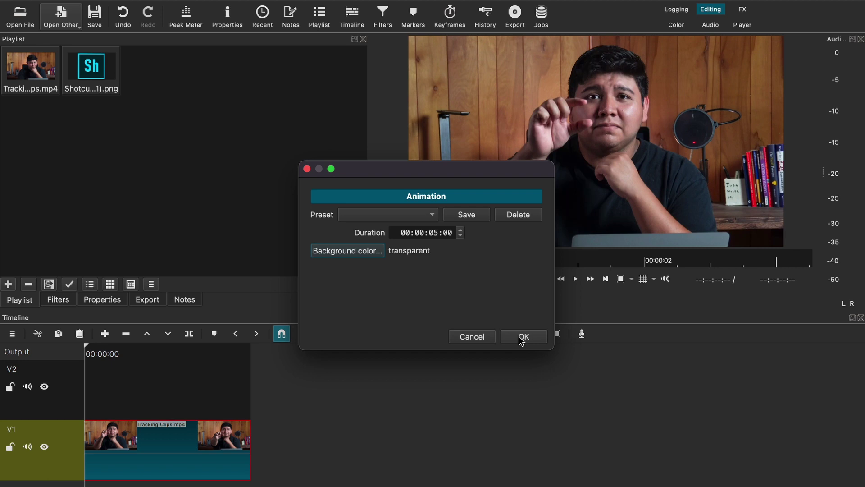
- Create the anim1.rawr clip, preview it, rewind to 00:00:00:00 and open it in Glaxnimate
{"action": "left_click", "coordinate": [524, 337]}
{"action": "left_click", "coordinate": [575, 280]}
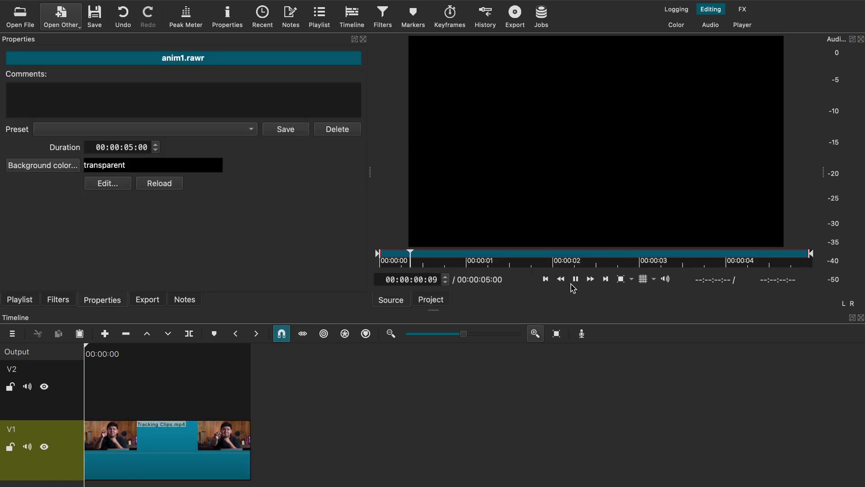
{"action": "left_click", "coordinate": [575, 280]}
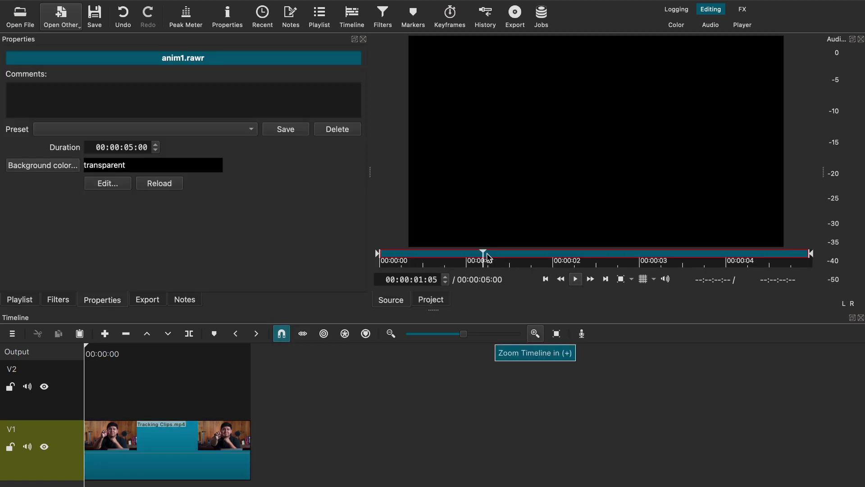
{"action": "left_click_drag", "start_coordinate": [483, 257], "coordinate": [367, 257]}
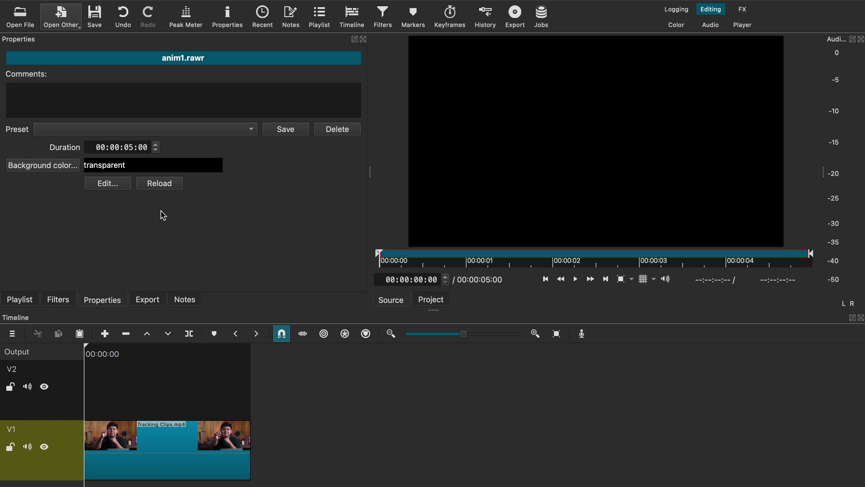
{"action": "left_click", "coordinate": [119, 186]}
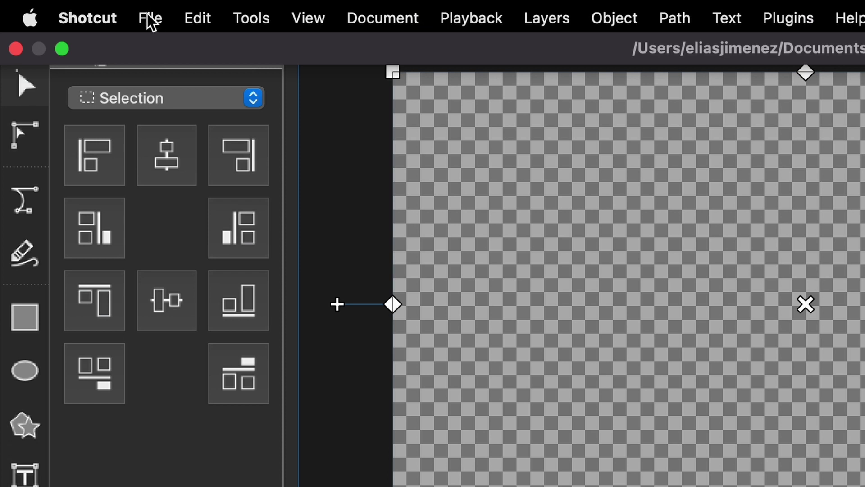
- Import Shotcut logo (1).png from Downloads onto the Glaxnimate canvas as a new layer
{"action": "left_click", "coordinate": [148, 14]}
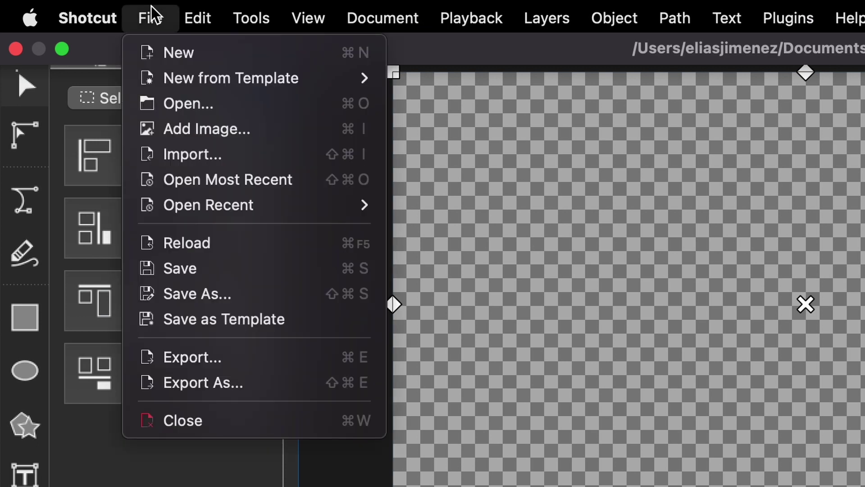
{"action": "left_click", "coordinate": [200, 130]}
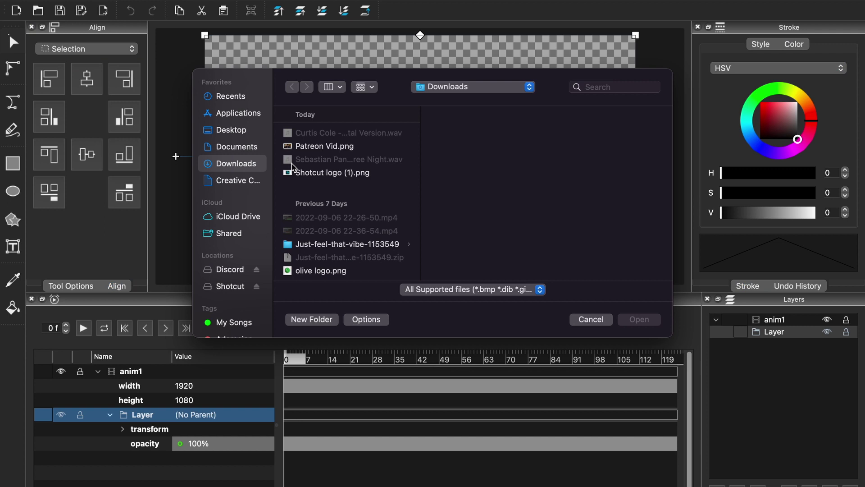
{"action": "left_click", "coordinate": [293, 172]}
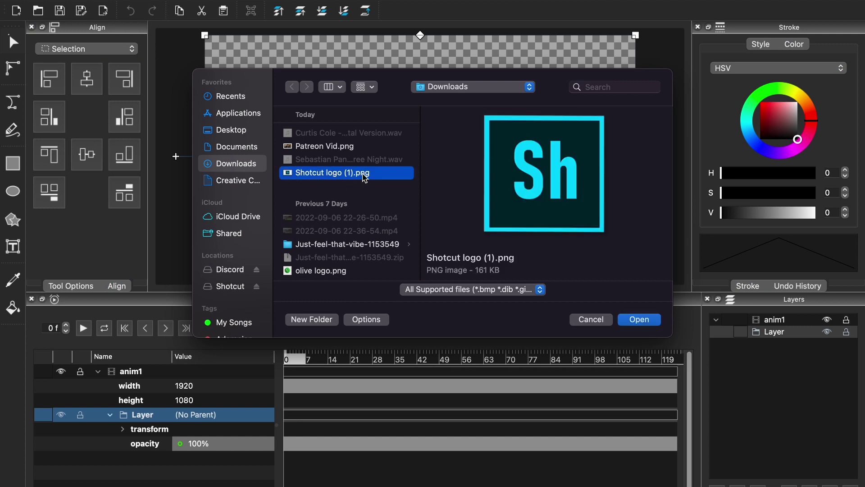
{"action": "left_click", "coordinate": [640, 321]}
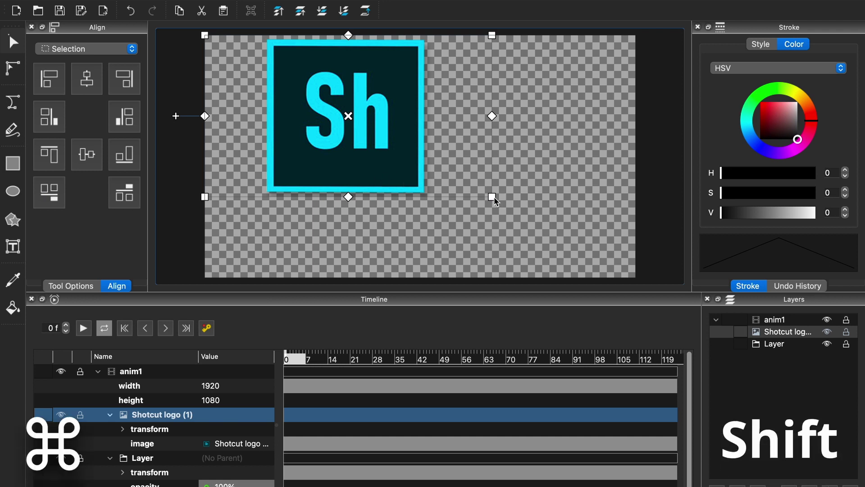
- Scale the logo down to a small upper-left square, save the animation and close Glaxnimate
{"action": "left_click_drag", "start_coordinate": [492, 197], "coordinate": [400, 125]}
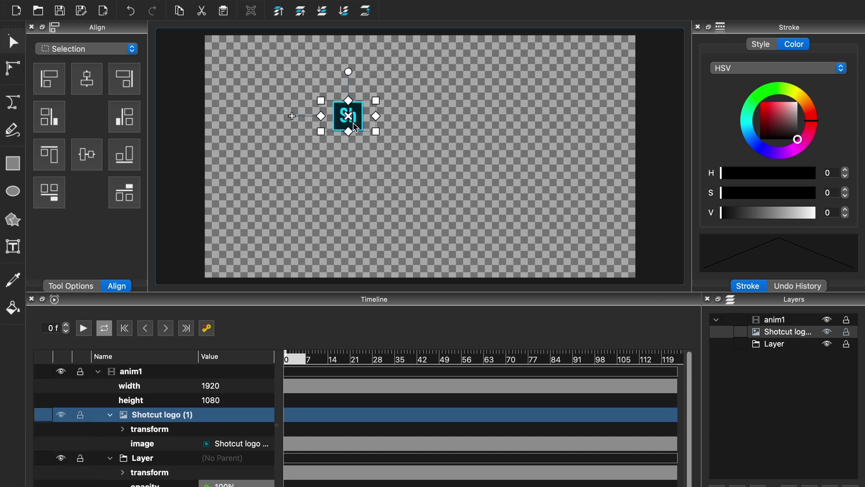
{"action": "left_click", "coordinate": [349, 131]}
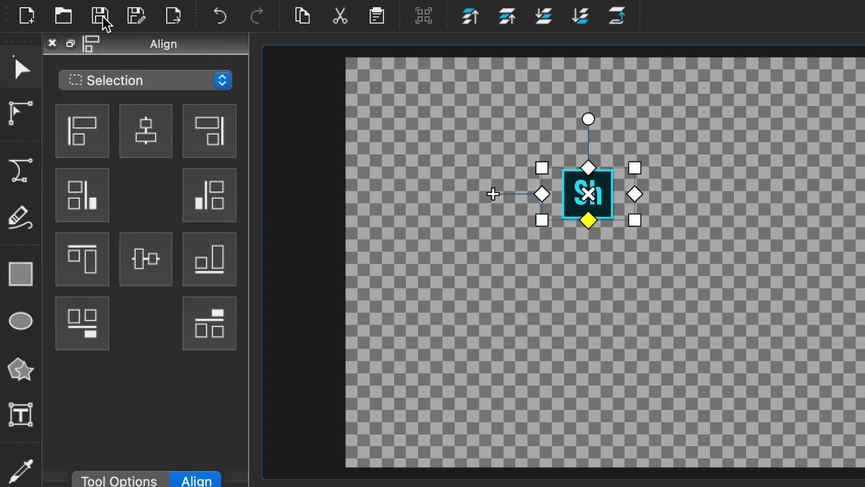
{"action": "left_click", "coordinate": [102, 16]}
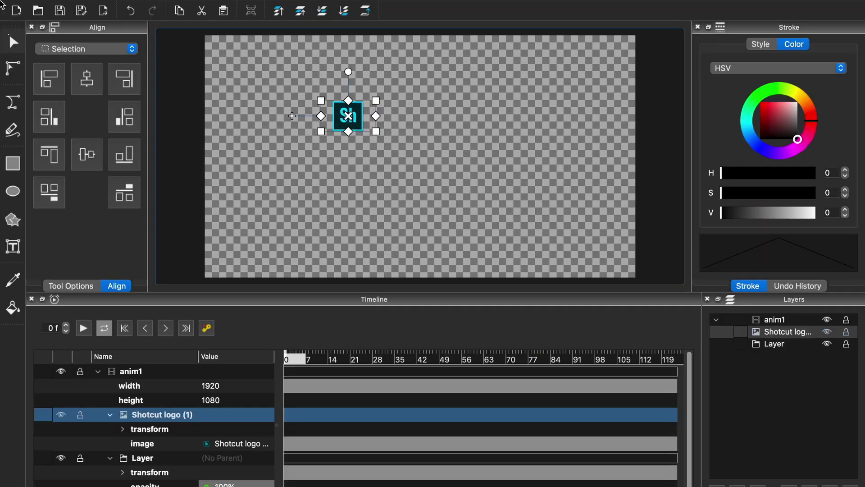
{"action": "left_click", "coordinate": [8, 24]}
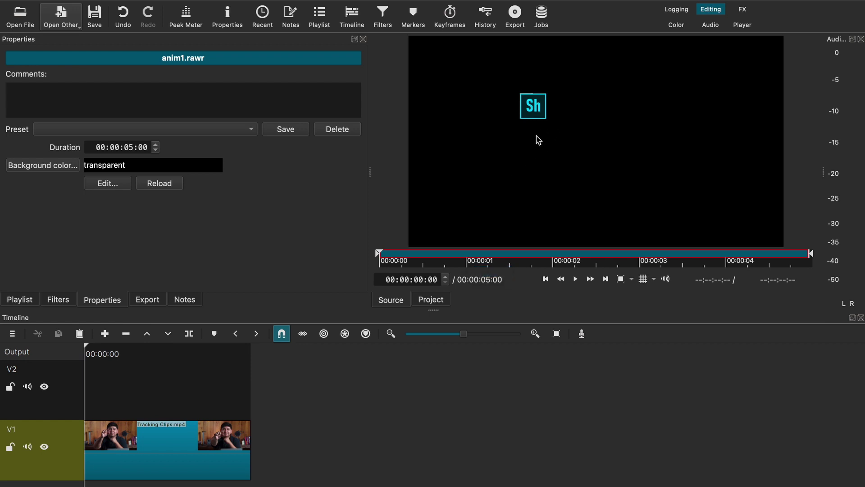
- Place anim1.rawr on V2, trim it to 00:00:03:07, zoom the timeline in and play the overlay
{"action": "left_click_drag", "start_coordinate": [444, 188], "coordinate": [87, 377]}
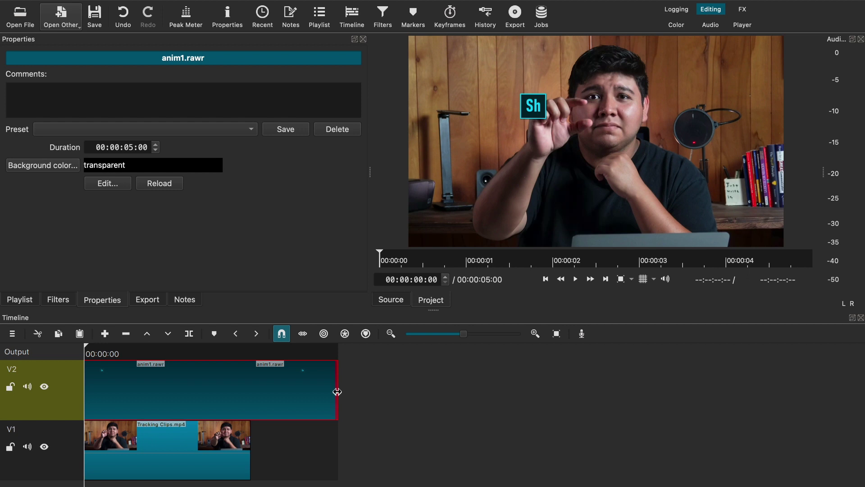
{"action": "left_click_drag", "start_coordinate": [337, 392], "coordinate": [242, 387]}
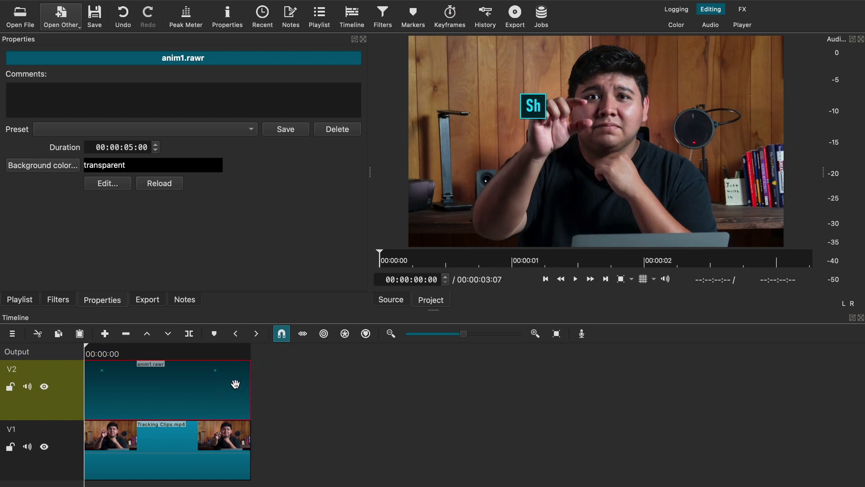
{"action": "left_click", "coordinate": [536, 333]}
{"action": "left_click", "coordinate": [535, 333]}
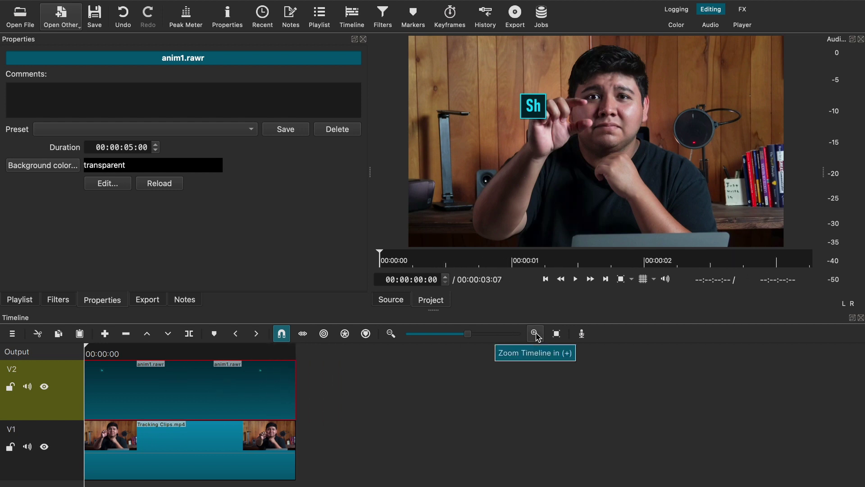
{"action": "left_click", "coordinate": [535, 333]}
{"action": "left_click", "coordinate": [535, 333]}
{"action": "left_click", "coordinate": [535, 334]}
{"action": "left_click", "coordinate": [535, 333]}
{"action": "left_click", "coordinate": [575, 279]}
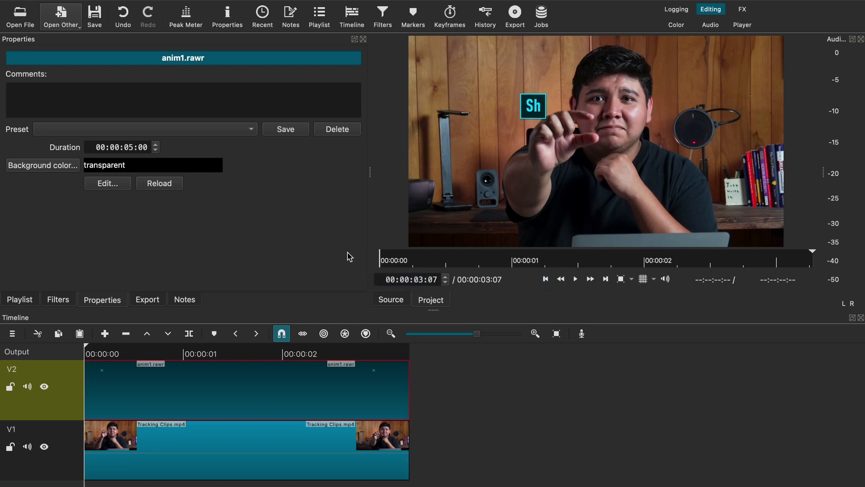
- Rewind, reopen anim1 in Glaxnimate, and play then pause it over the talking-head footage
{"action": "left_click", "coordinate": [380, 256]}
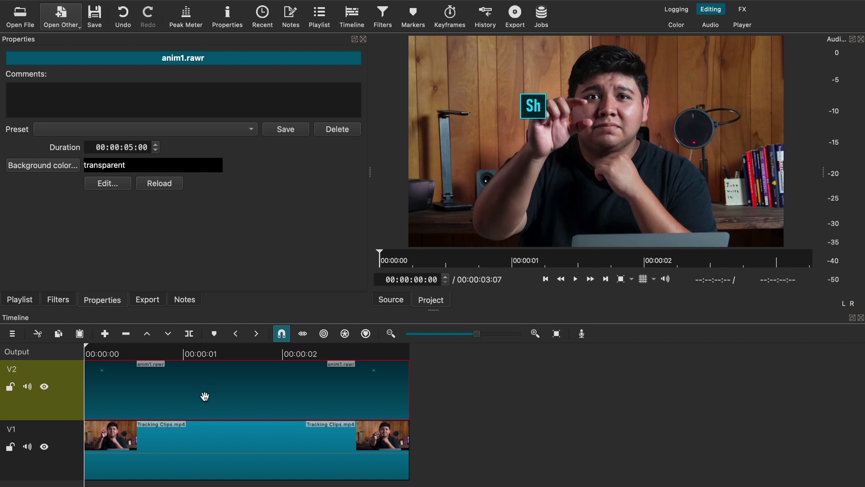
{"action": "left_click", "coordinate": [111, 184]}
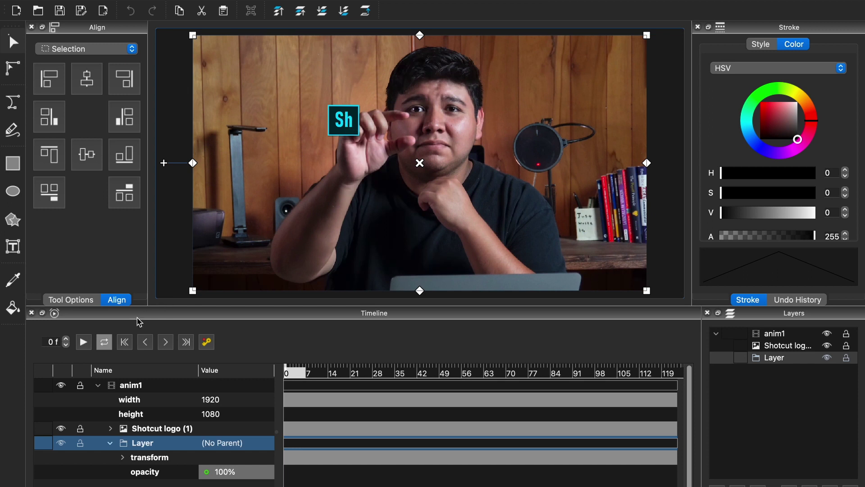
{"action": "left_click", "coordinate": [84, 342]}
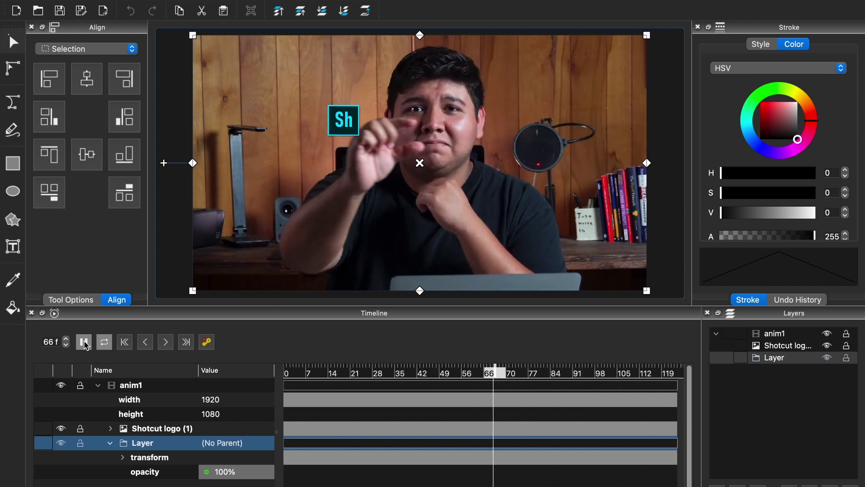
{"action": "left_click", "coordinate": [83, 342]}
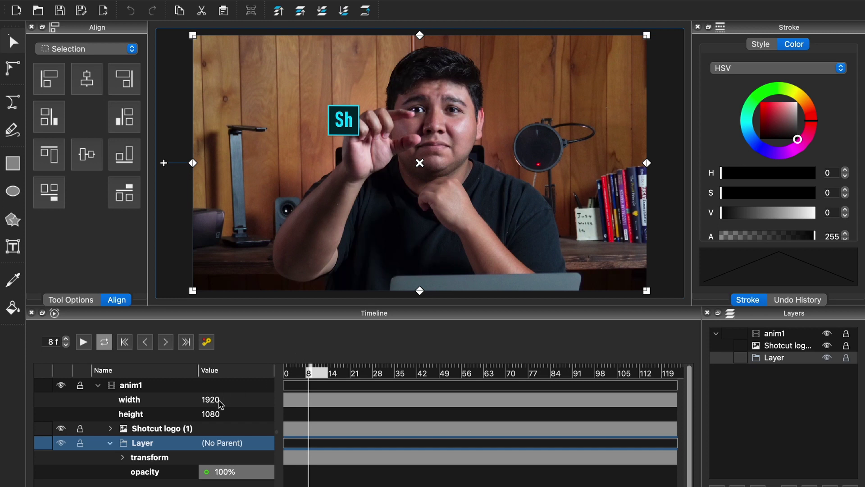
{"action": "left_click", "coordinate": [182, 434]}
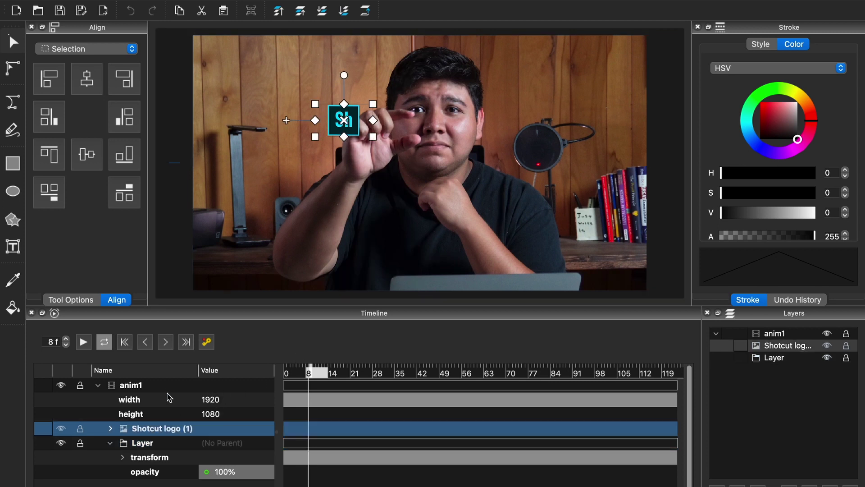
{"action": "left_click", "coordinate": [170, 386]}
{"action": "left_click", "coordinate": [155, 429]}
{"action": "left_click", "coordinate": [774, 334]}
{"action": "left_click", "coordinate": [772, 360]}
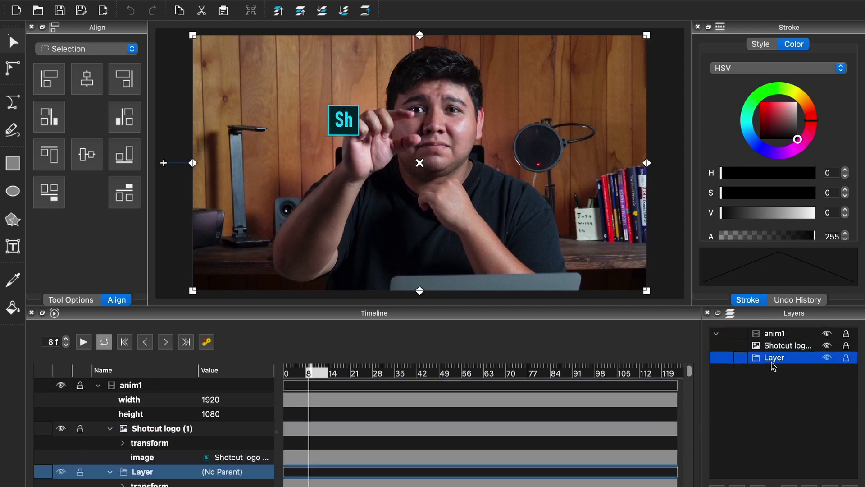
{"action": "left_click", "coordinate": [773, 378]}
{"action": "left_click", "coordinate": [67, 432]}
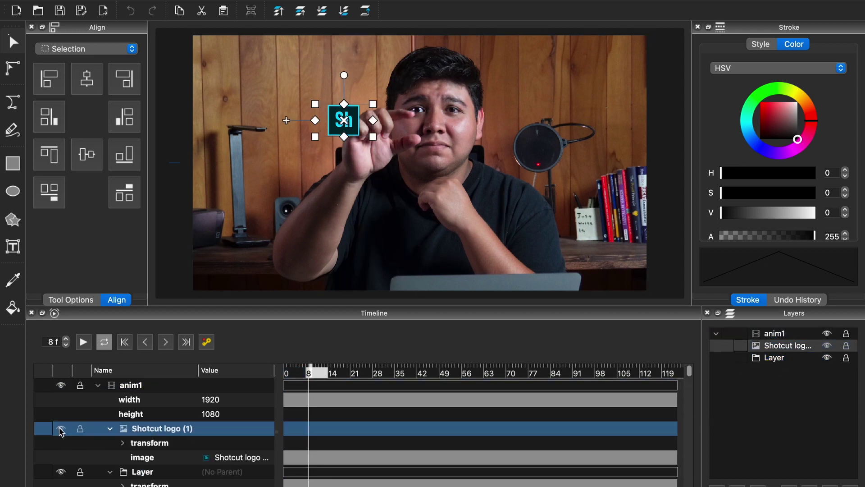
{"action": "left_click", "coordinate": [61, 429]}
{"action": "left_click", "coordinate": [60, 429]}
{"action": "left_click_drag", "start_coordinate": [351, 373], "coordinate": [550, 375]}
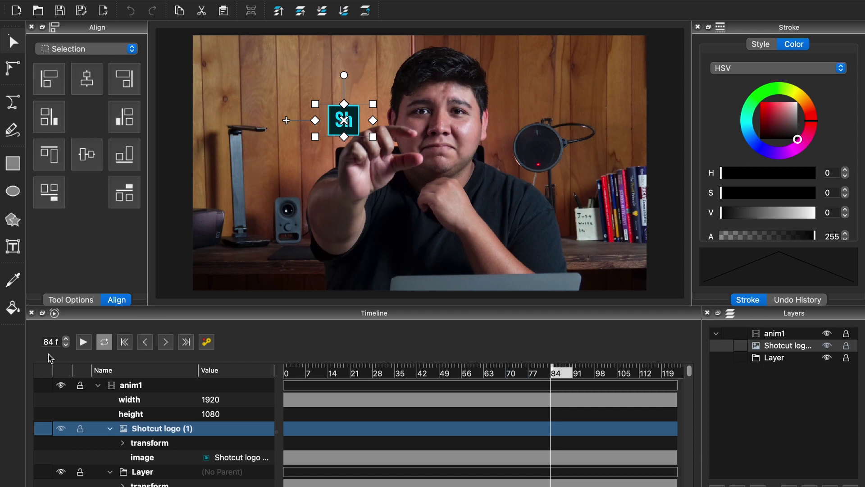
{"action": "left_click", "coordinate": [86, 345]}
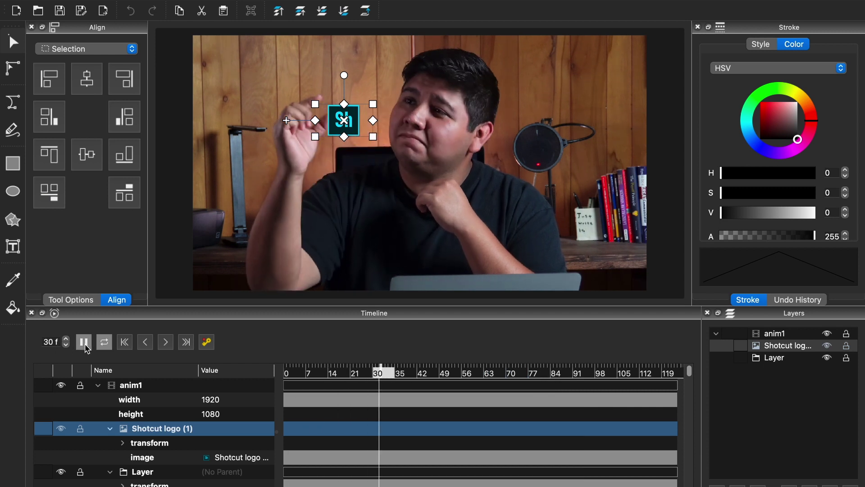
{"action": "left_click", "coordinate": [83, 347]}
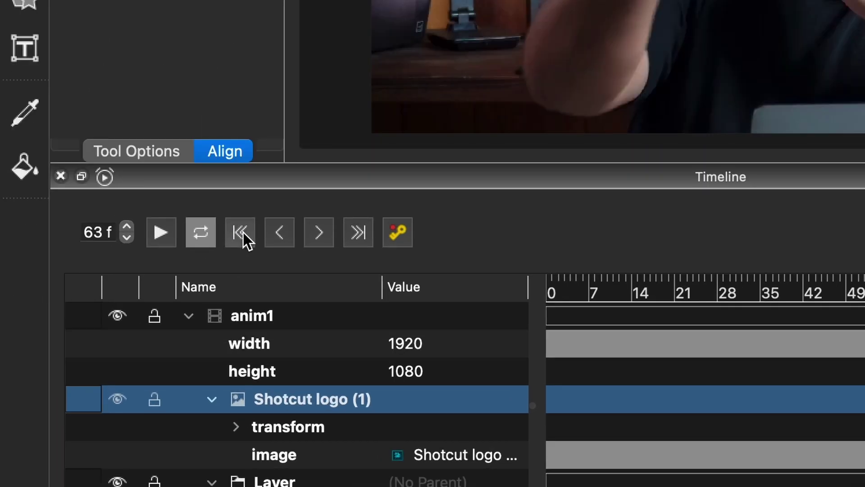
{"action": "left_click", "coordinate": [124, 342]}
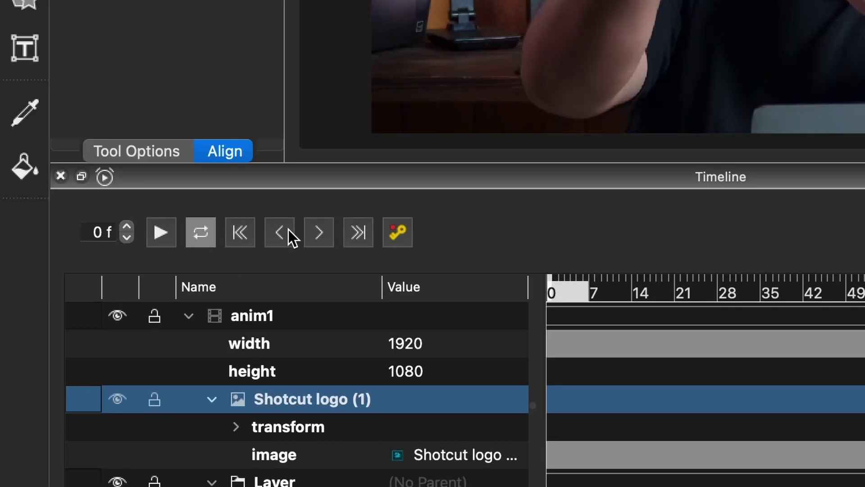
{"action": "left_click", "coordinate": [356, 234]}
{"action": "left_click", "coordinate": [276, 237]}
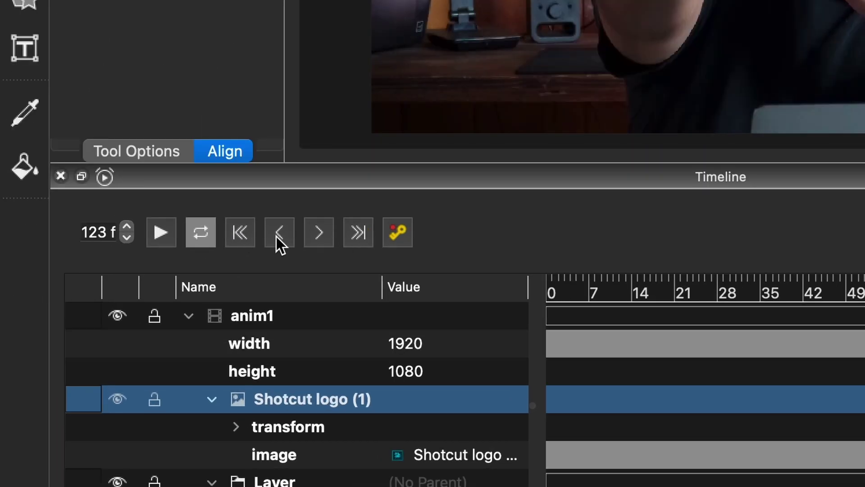
{"action": "left_click", "coordinate": [277, 237]}
{"action": "left_click", "coordinate": [276, 236]}
{"action": "left_click", "coordinate": [276, 237]}
{"action": "left_click", "coordinate": [276, 237]}
{"action": "left_click", "coordinate": [276, 236]}
{"action": "left_click", "coordinate": [276, 236]}
{"action": "left_click", "coordinate": [277, 236]}
{"action": "left_click", "coordinate": [277, 236]}
{"action": "left_click", "coordinate": [277, 236]}
{"action": "left_click", "coordinate": [277, 236]}
{"action": "left_click", "coordinate": [277, 236]}
{"action": "left_click", "coordinate": [277, 236]}
{"action": "left_click", "coordinate": [277, 236]}
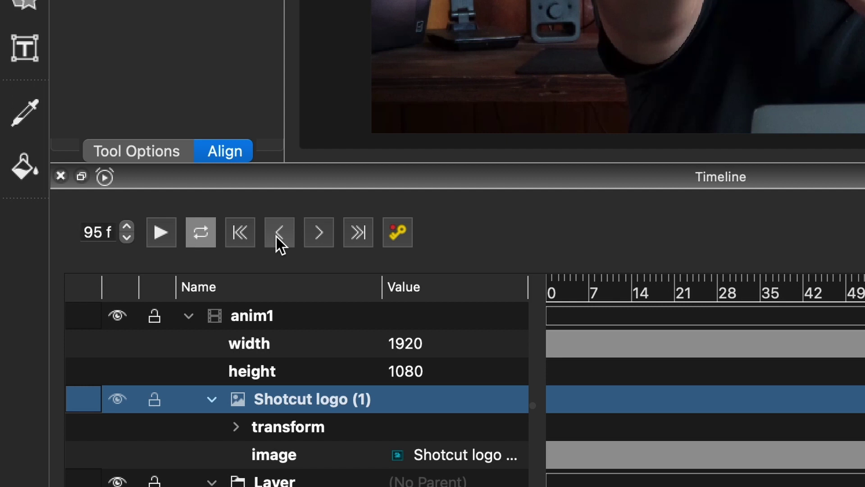
{"action": "left_click", "coordinate": [277, 236]}
{"action": "left_click", "coordinate": [276, 237]}
{"action": "left_click", "coordinate": [277, 236]}
{"action": "left_click", "coordinate": [277, 236]}
{"action": "left_click", "coordinate": [277, 236]}
{"action": "left_click", "coordinate": [315, 234]}
{"action": "left_click", "coordinate": [314, 234]}
{"action": "left_click", "coordinate": [314, 234]}
{"action": "left_click", "coordinate": [247, 239]}
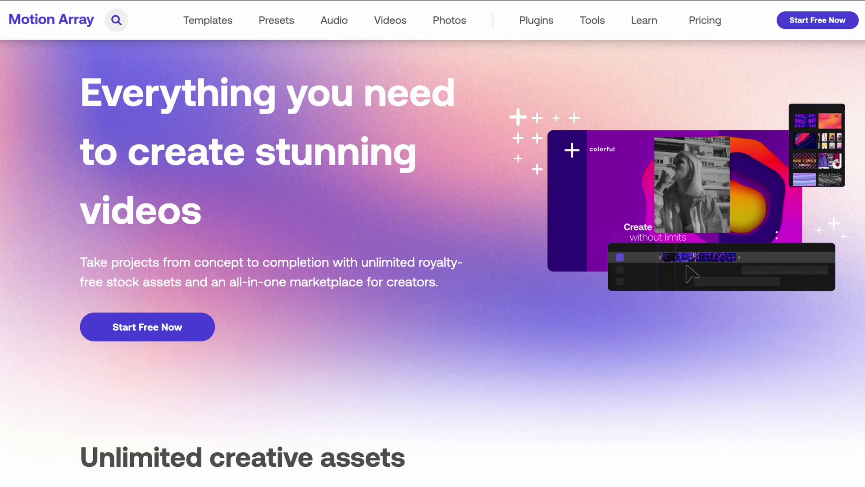
- Scroll the Motion Array homepage, visit the After Effects presets and music library, then scroll the listings
{"action": "scroll", "coordinate": [433, 252], "scroll_direction": "down", "scroll_amount": 15}
{"action": "scroll", "coordinate": [432, 253], "scroll_direction": "down", "scroll_amount": 10}
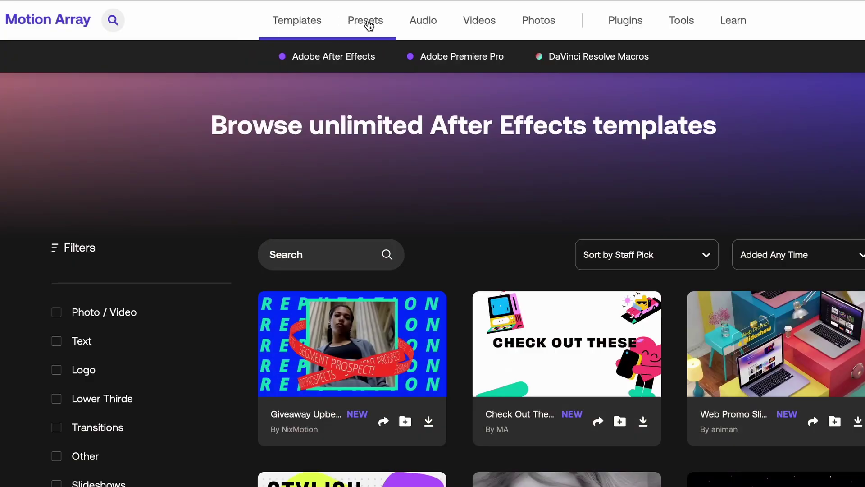
{"action": "left_click", "coordinate": [367, 23]}
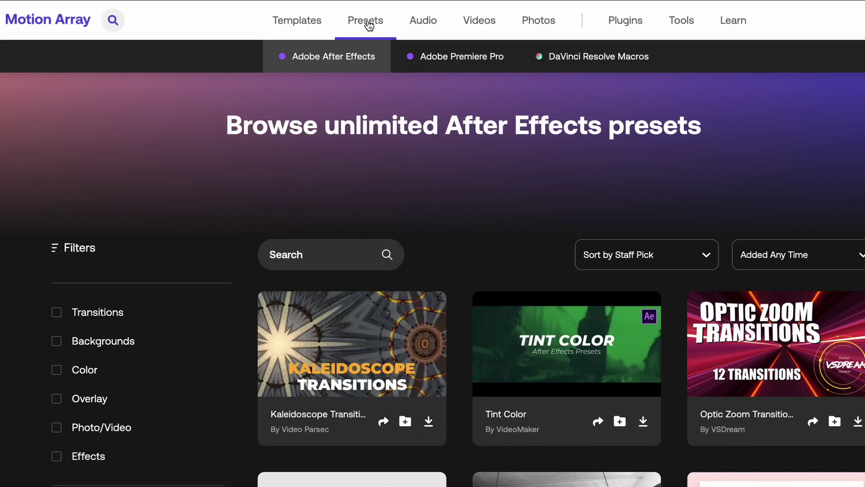
{"action": "left_click", "coordinate": [423, 22]}
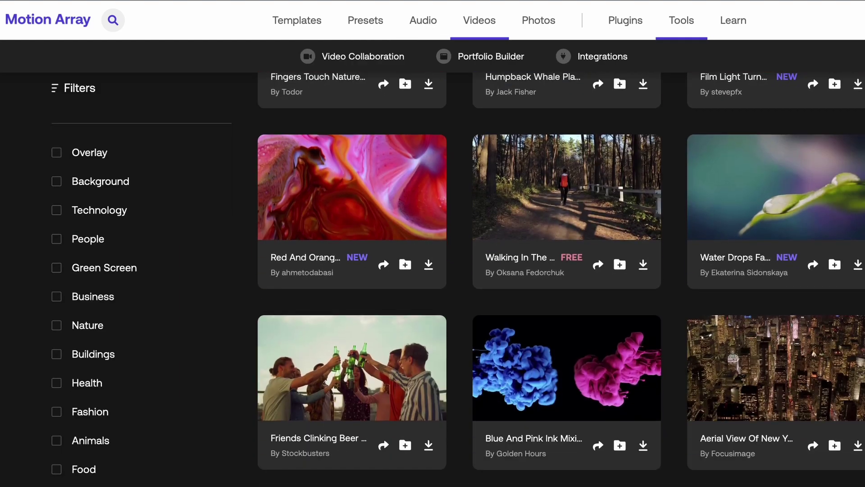
{"action": "scroll", "coordinate": [433, 271], "scroll_direction": "down", "scroll_amount": 8}
{"action": "scroll", "coordinate": [561, 279], "scroll_direction": "down", "scroll_amount": 15}
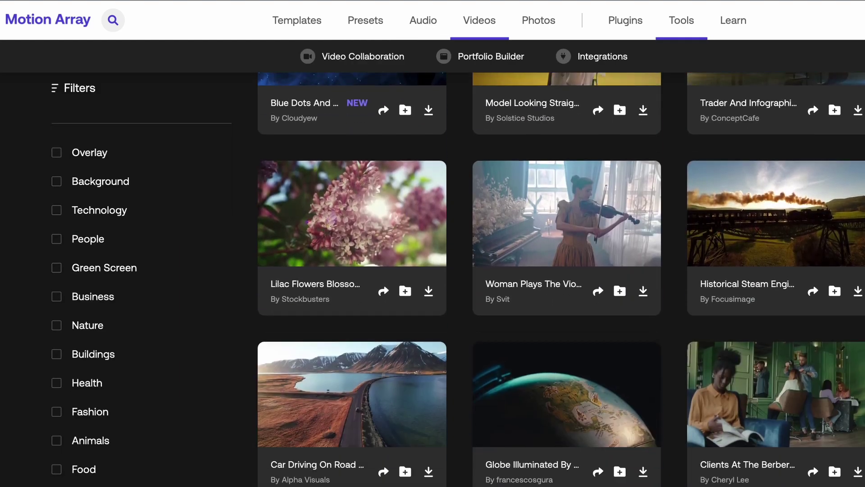
{"action": "scroll", "coordinate": [561, 279], "scroll_direction": "down", "scroll_amount": 10}
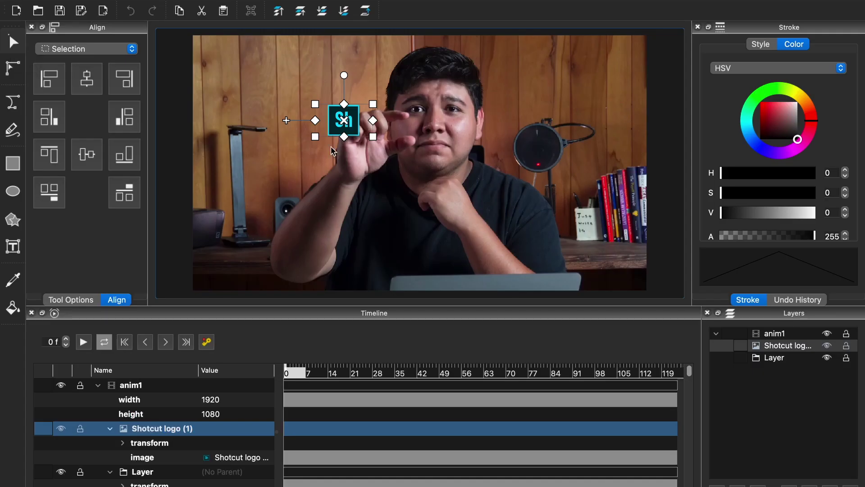
- Shrink the Shotcut logo beside the pinched fingers, fit the canvas to view, then undo and redo the change
{"action": "left_click_drag", "start_coordinate": [373, 141], "coordinate": [419, 135]}
{"action": "scroll", "coordinate": [418, 135], "scroll_direction": "up", "scroll_amount": 3}
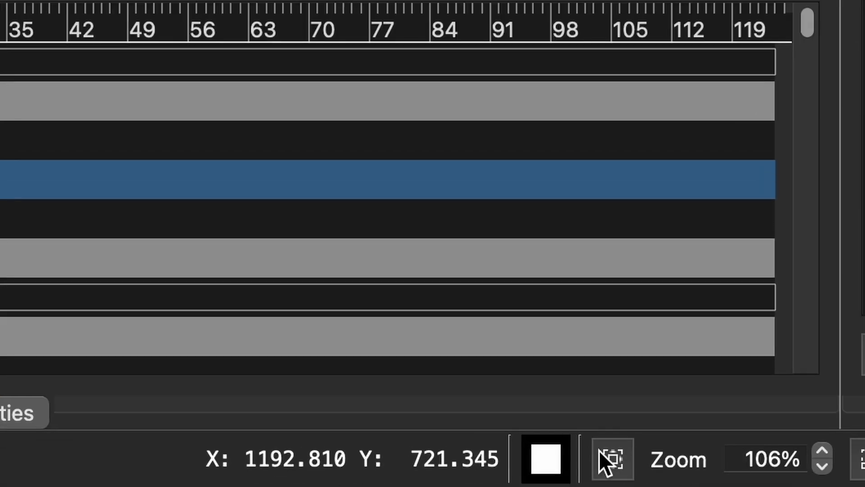
{"action": "left_click", "coordinate": [611, 459]}
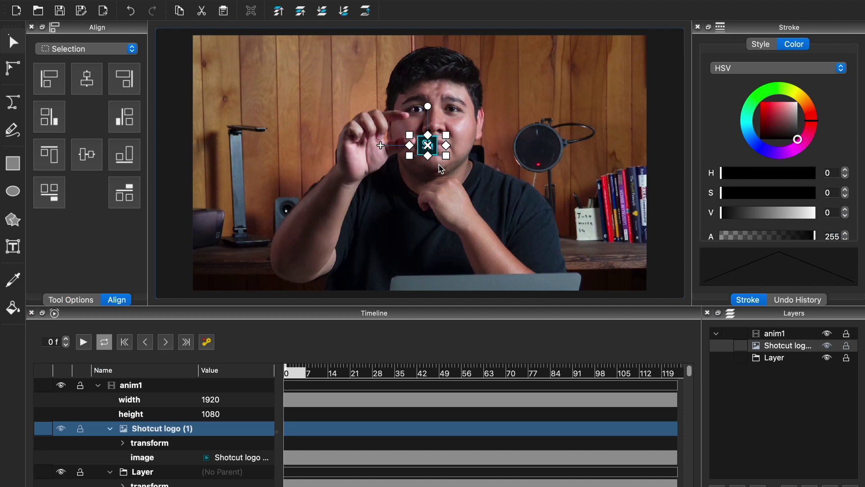
{"action": "key", "text": "ctrl+z"}
{"action": "key", "text": "ctrl+r"}
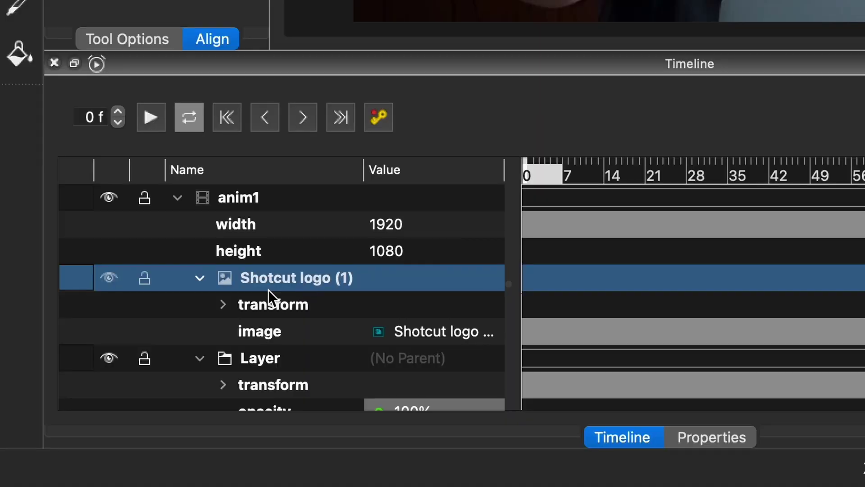
- Select the logo's transform position (904.391 x 390) and switch on keyframe recording at frame 0
{"action": "left_click", "coordinate": [166, 439]}
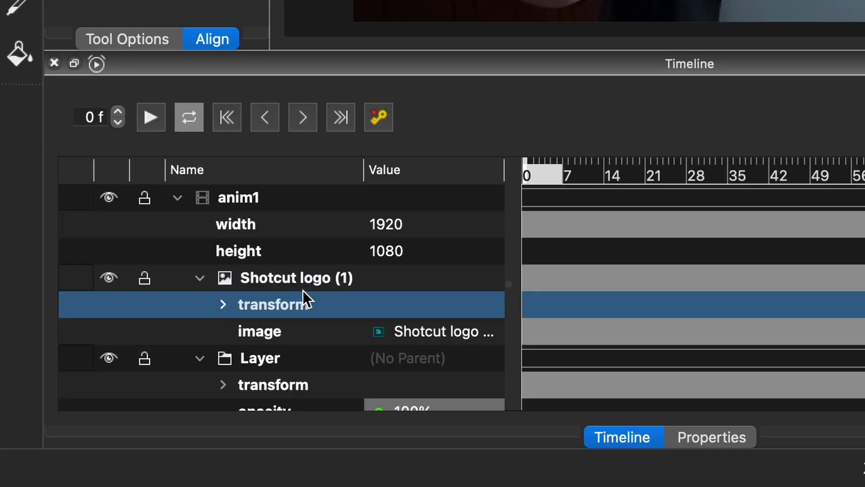
{"action": "left_click", "coordinate": [223, 305]}
{"action": "scroll", "coordinate": [287, 296], "scroll_direction": "down", "scroll_amount": 1}
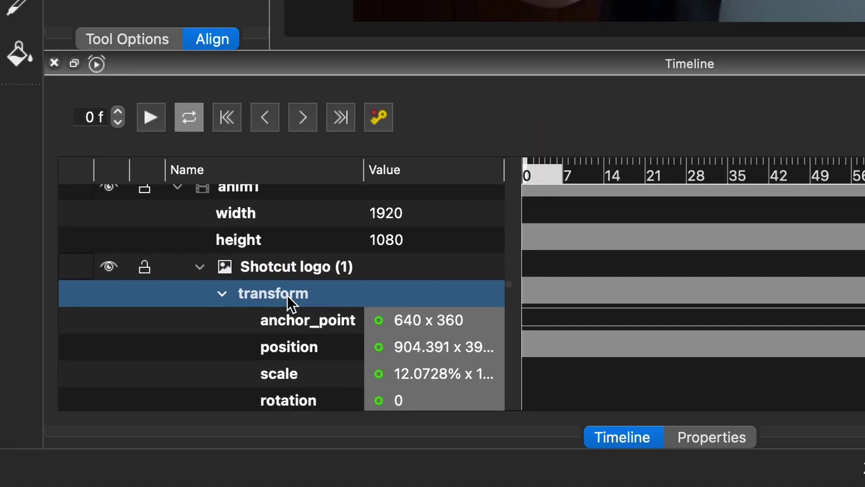
{"action": "scroll", "coordinate": [288, 296], "scroll_direction": "down", "scroll_amount": 4}
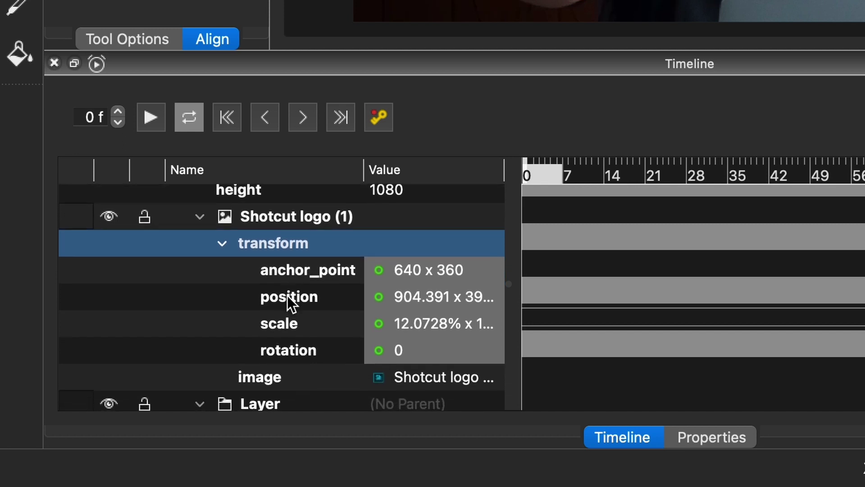
{"action": "scroll", "coordinate": [289, 300], "scroll_direction": "down", "scroll_amount": 2}
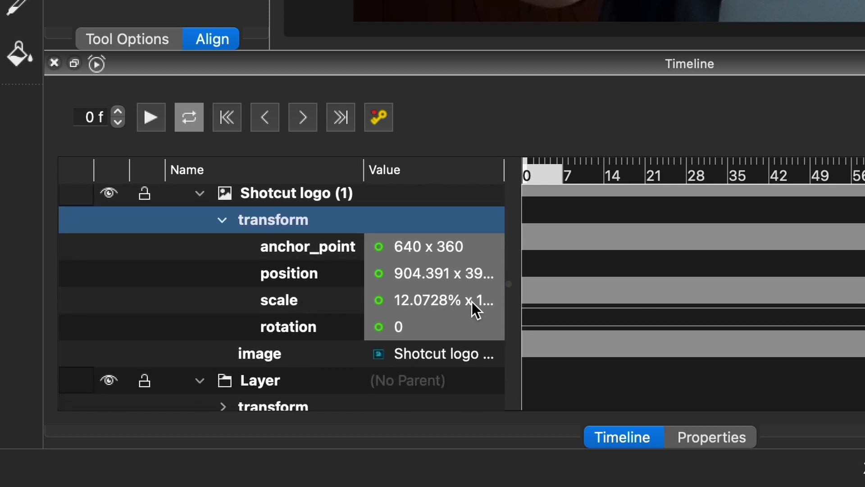
{"action": "left_click", "coordinate": [309, 274]}
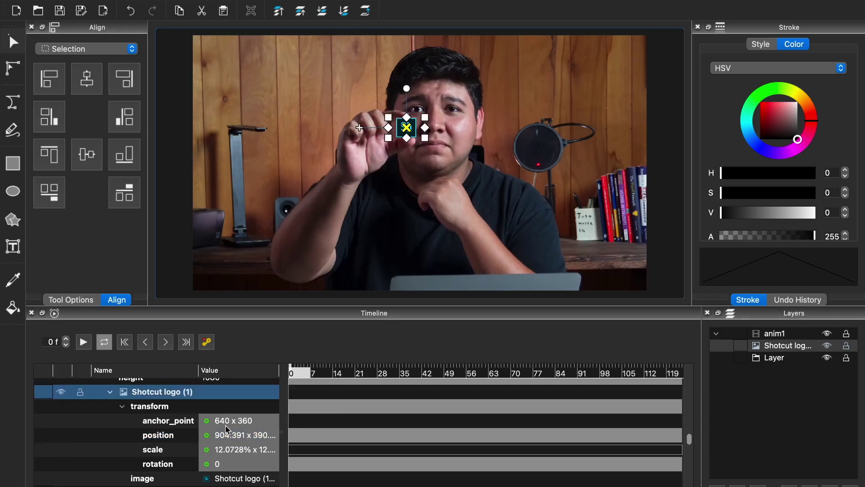
{"action": "left_click", "coordinate": [228, 433]}
{"action": "left_click", "coordinate": [208, 343]}
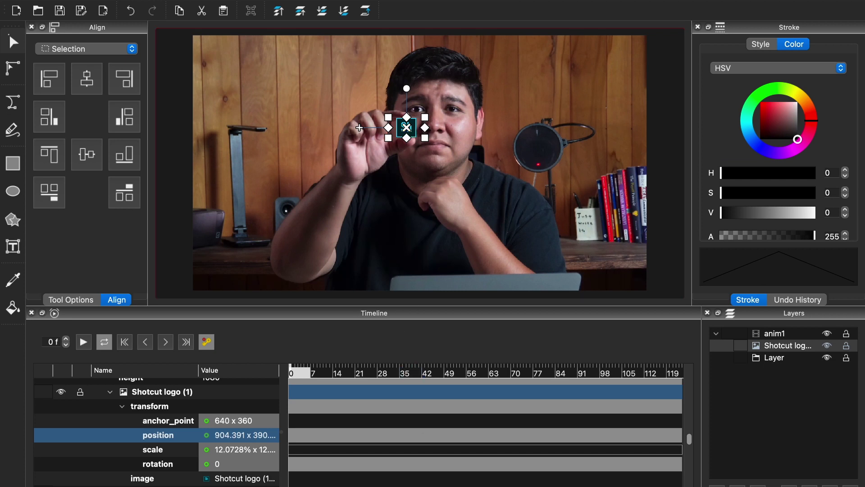
- Keyframe the logo onto the hand at frames 2 and 3, undoing the stray move at frame 4
{"action": "left_click", "coordinate": [167, 342]}
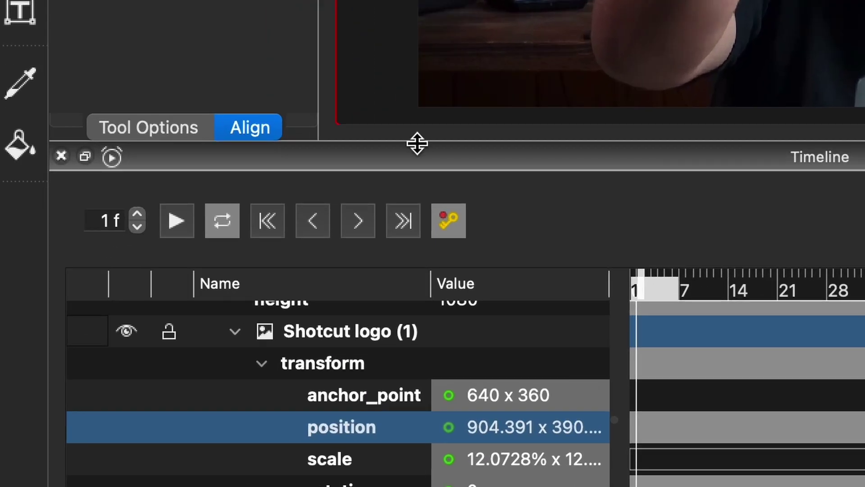
{"action": "left_click", "coordinate": [359, 221]}
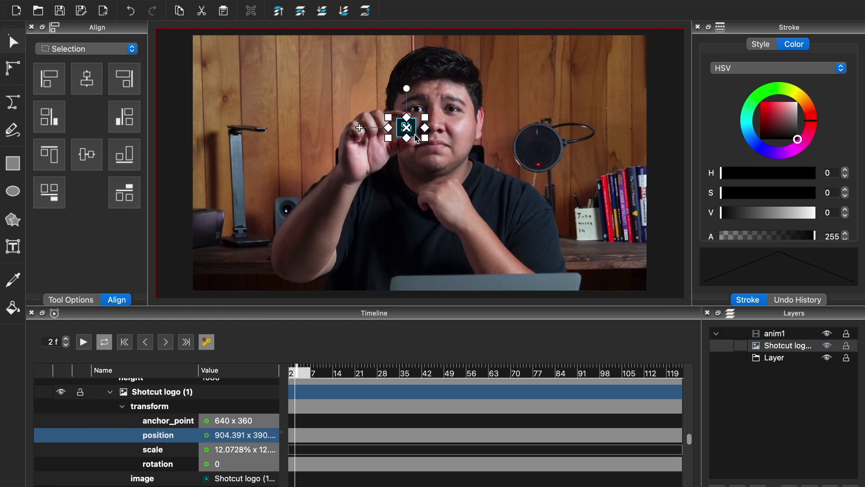
{"action": "left_click_drag", "start_coordinate": [416, 138], "coordinate": [417, 139]}
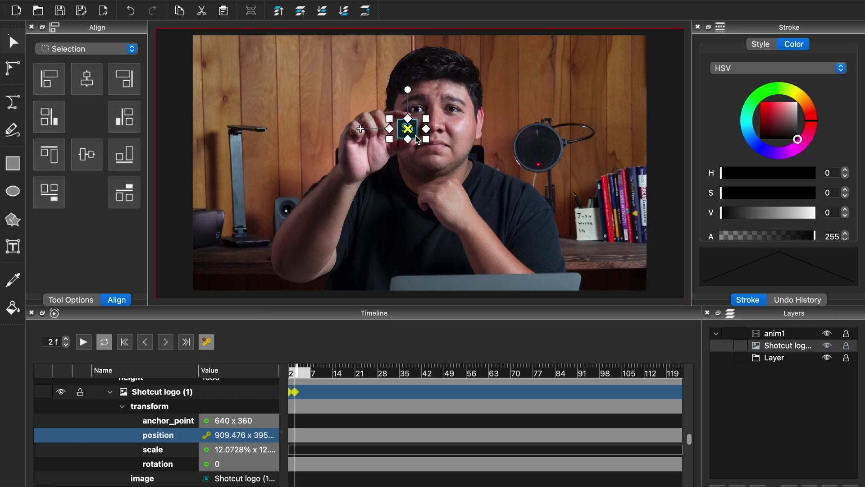
{"action": "left_click", "coordinate": [165, 342]}
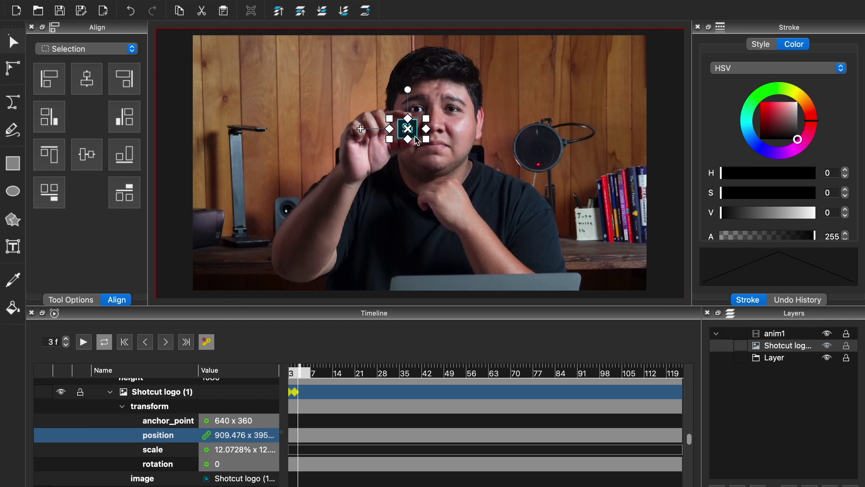
{"action": "left_click_drag", "start_coordinate": [418, 140], "coordinate": [418, 139]}
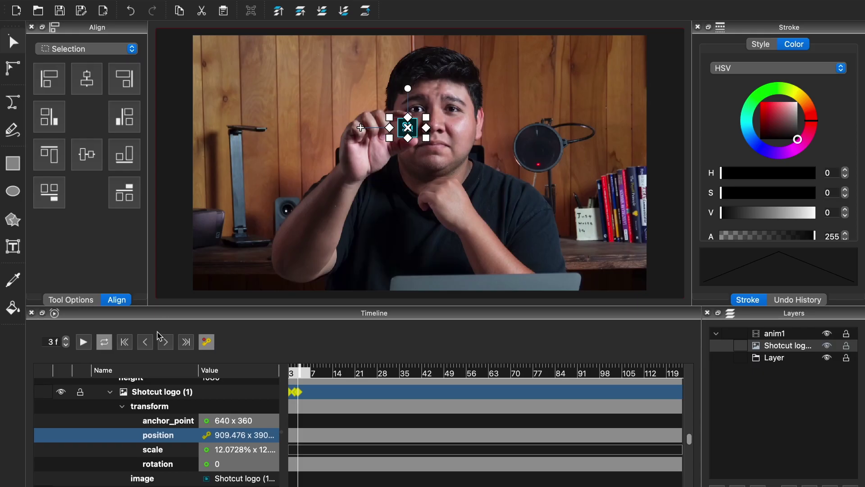
{"action": "left_click", "coordinate": [166, 342]}
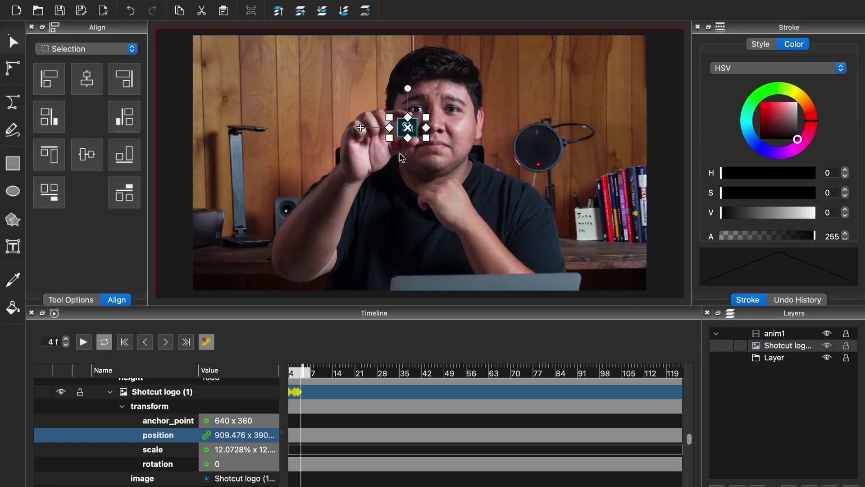
{"action": "key", "text": "ctrl+z"}
- Keyframe the logo onto the hand at frames 5 and 6, advancing to frame 7
{"action": "left_click", "coordinate": [165, 341]}
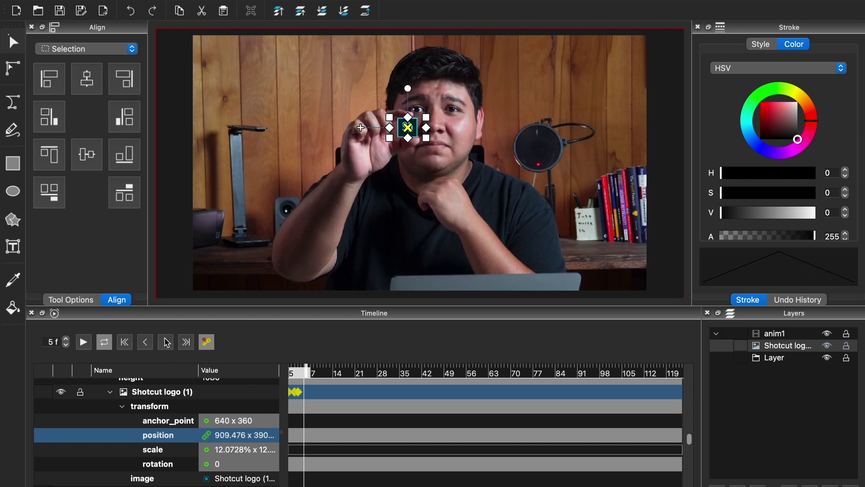
{"action": "left_click", "coordinate": [419, 138]}
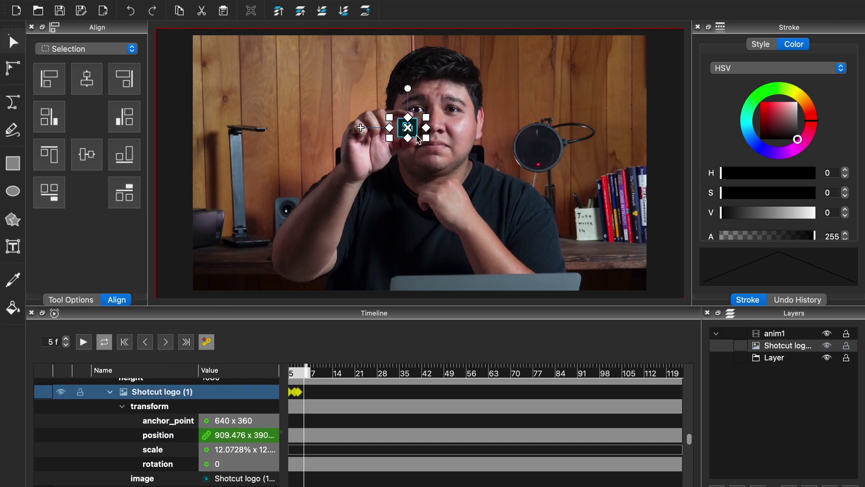
{"action": "left_click_drag", "start_coordinate": [418, 136], "coordinate": [418, 137]}
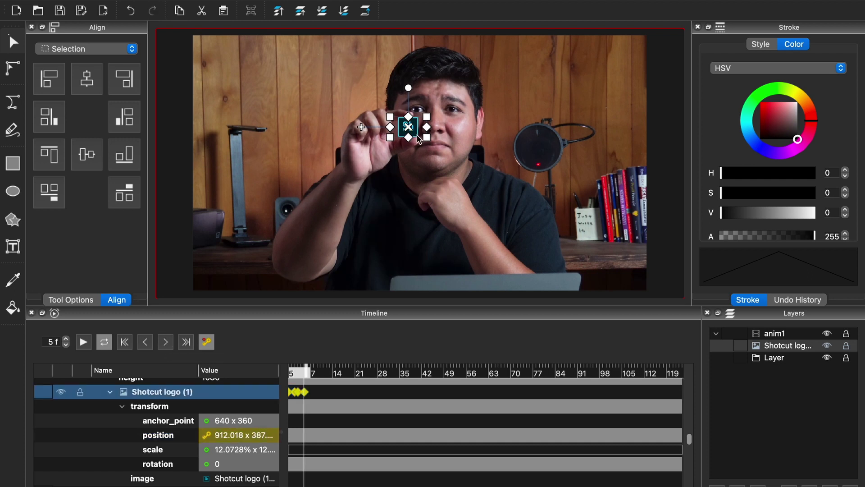
{"action": "left_click", "coordinate": [170, 342]}
{"action": "left_click_drag", "start_coordinate": [419, 136], "coordinate": [423, 137]}
{"action": "left_click", "coordinate": [163, 343]}
- Keep keyframing the logo onto the moving hand through frame 84, ending at 920.105 x 462
{"action": "key", "text": "ctrl+period"}
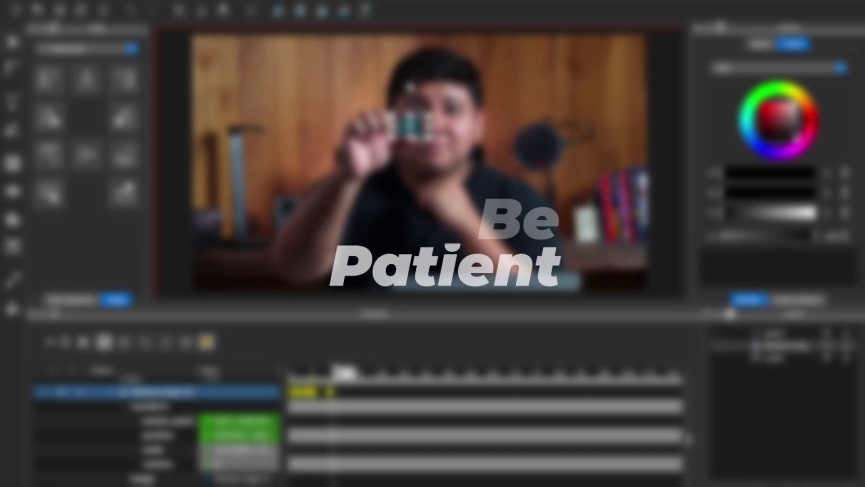
{"action": "left_click_drag", "start_coordinate": [421, 134], "coordinate": [419, 139]}
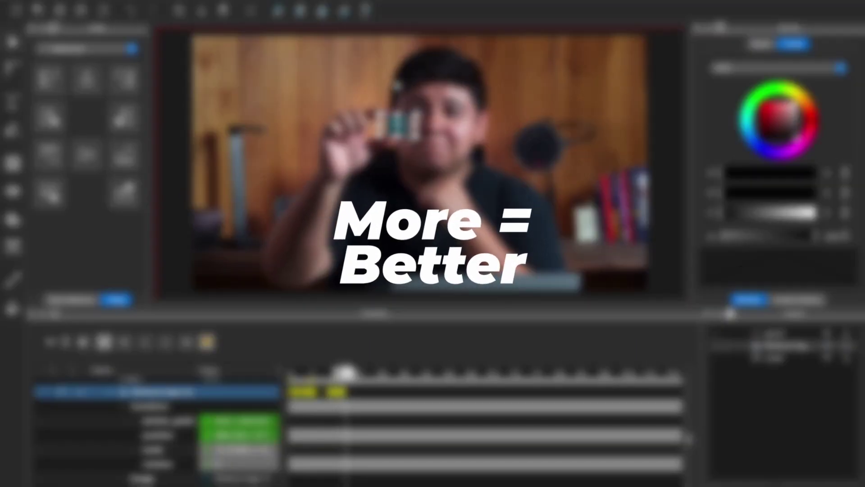
{"action": "left_click_drag", "start_coordinate": [399, 136], "coordinate": [378, 138]}
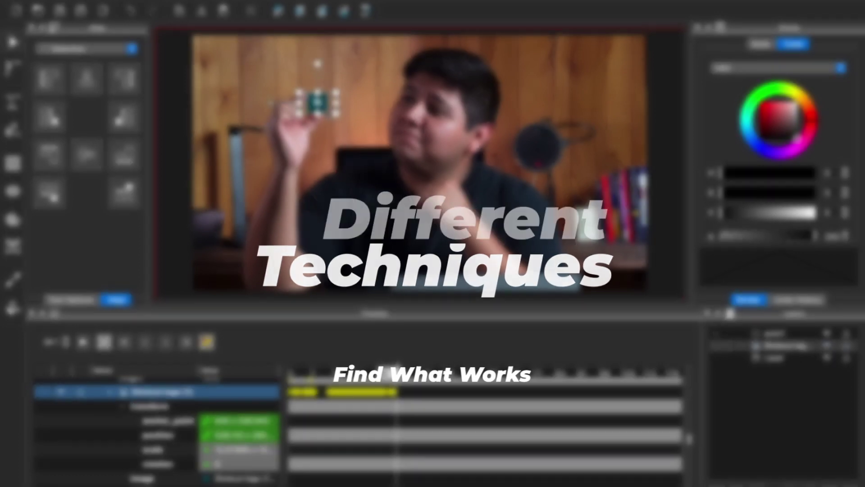
{"action": "left_click_drag", "start_coordinate": [326, 113], "coordinate": [334, 122]}
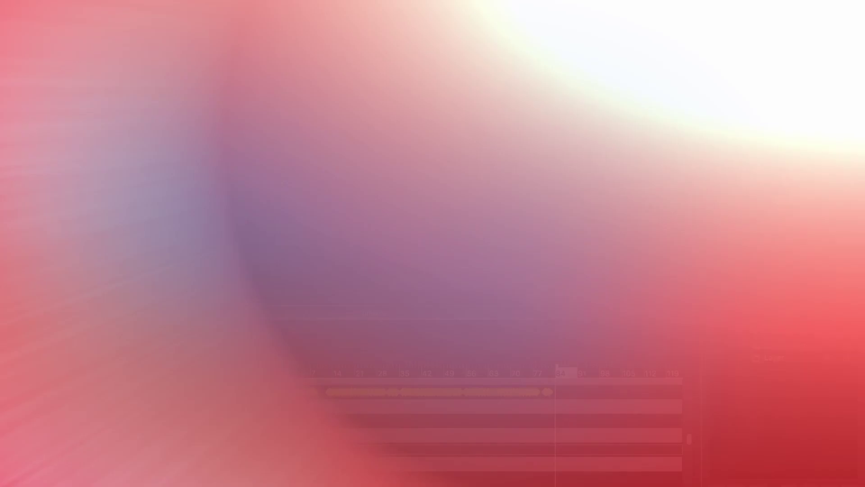
- Turn off keyframe recording and play the logo animation from frame 0 to check the tracking
{"action": "left_click", "coordinate": [208, 343]}
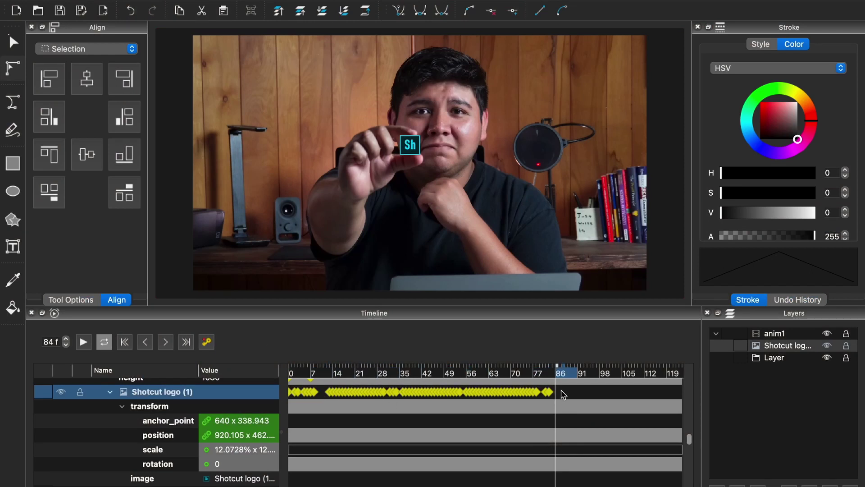
{"action": "left_click", "coordinate": [124, 343]}
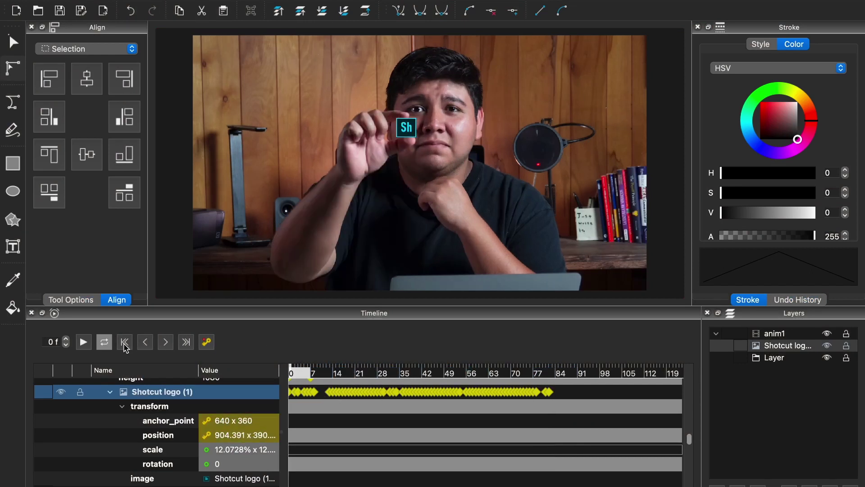
{"action": "left_click", "coordinate": [84, 343]}
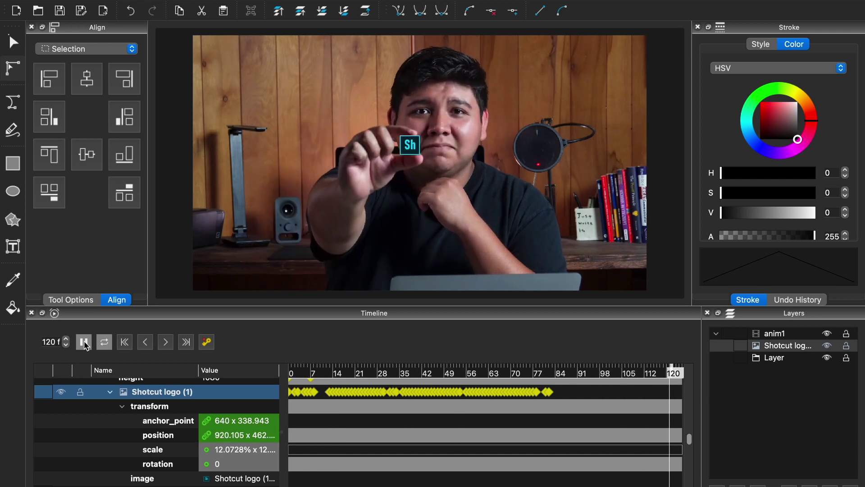
{"action": "left_click", "coordinate": [83, 342]}
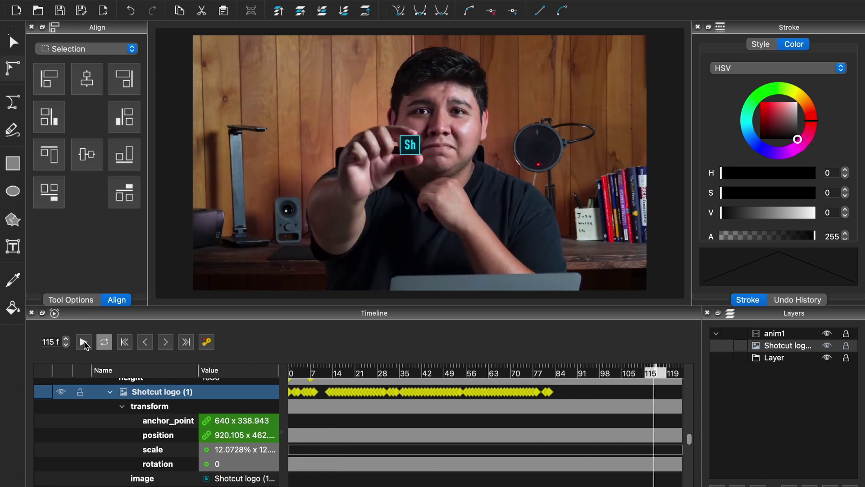
{"action": "left_click", "coordinate": [125, 344]}
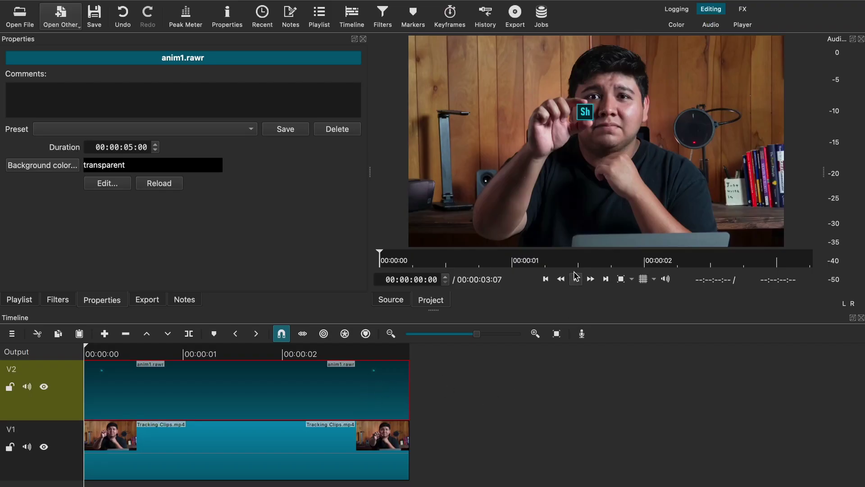
- Play the timeline preview, then replay it from the start to watch the logo ride the hand
{"action": "left_click", "coordinate": [576, 279]}
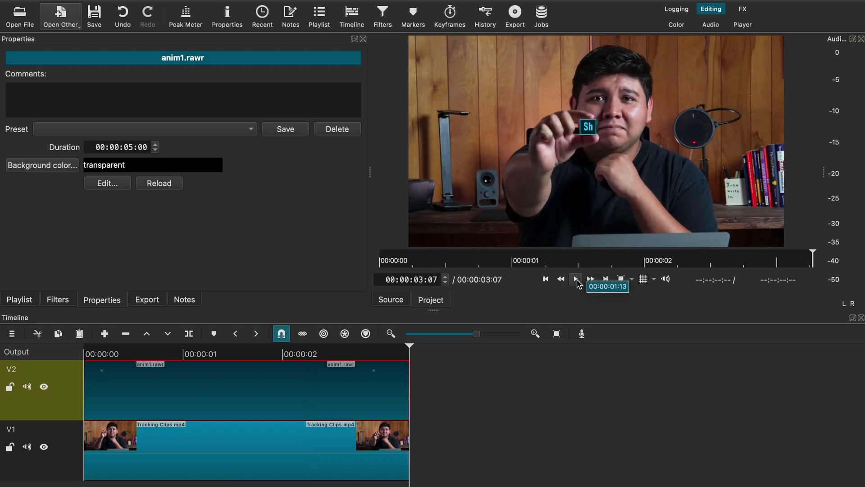
{"action": "left_click", "coordinate": [576, 279]}
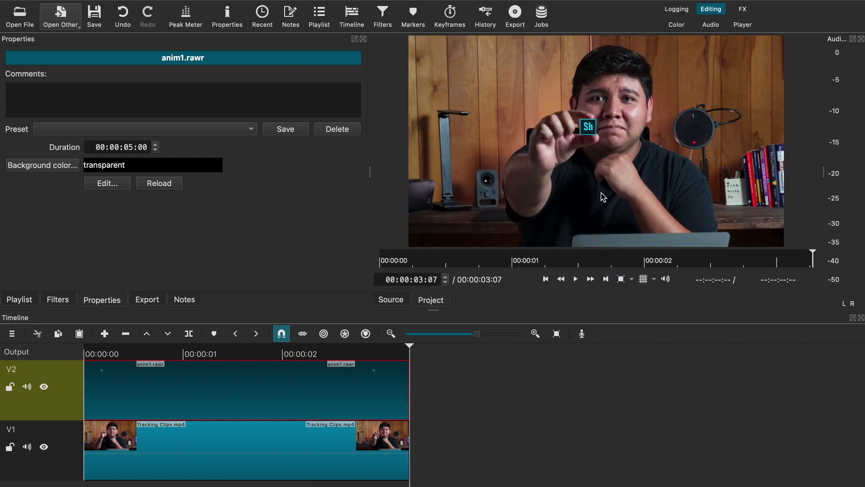
{"action": "left_click", "coordinate": [95, 354]}
{"action": "key", "text": "space"}
- Select the H.264 Main Profile export preset, view its advanced options, and return to the Playlist
{"action": "left_click", "coordinate": [515, 14]}
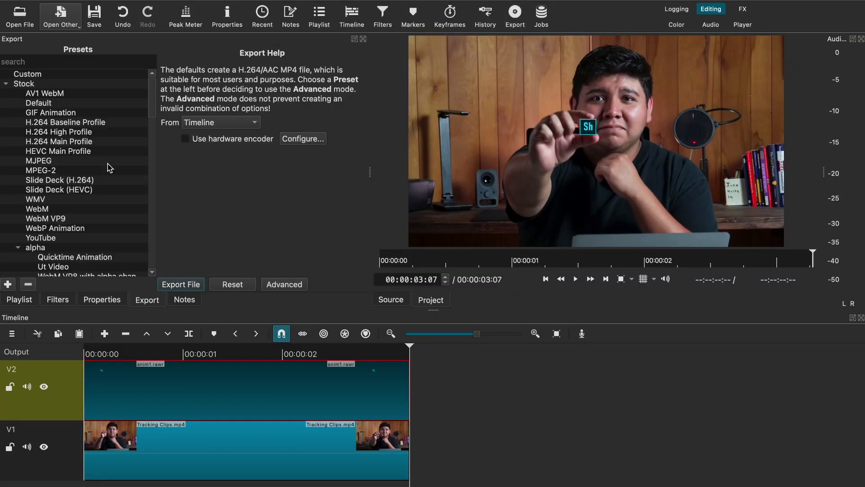
{"action": "left_click", "coordinate": [79, 144]}
{"action": "left_click", "coordinate": [276, 288]}
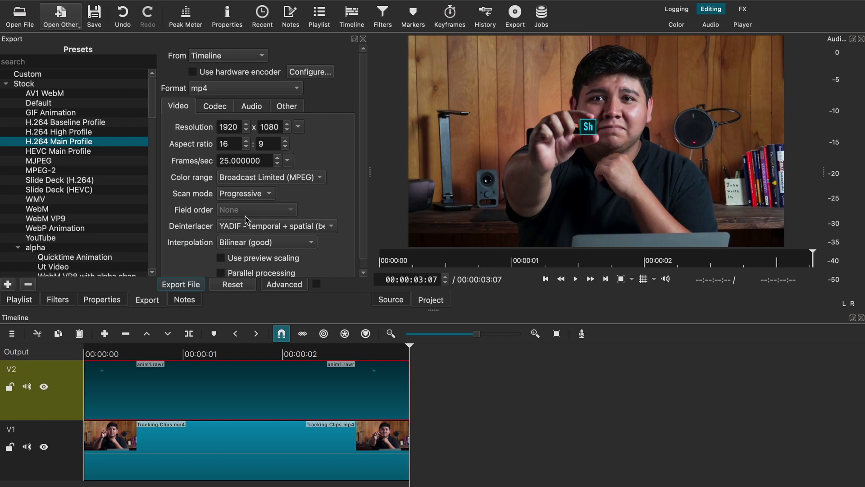
{"action": "left_click", "coordinate": [18, 301]}
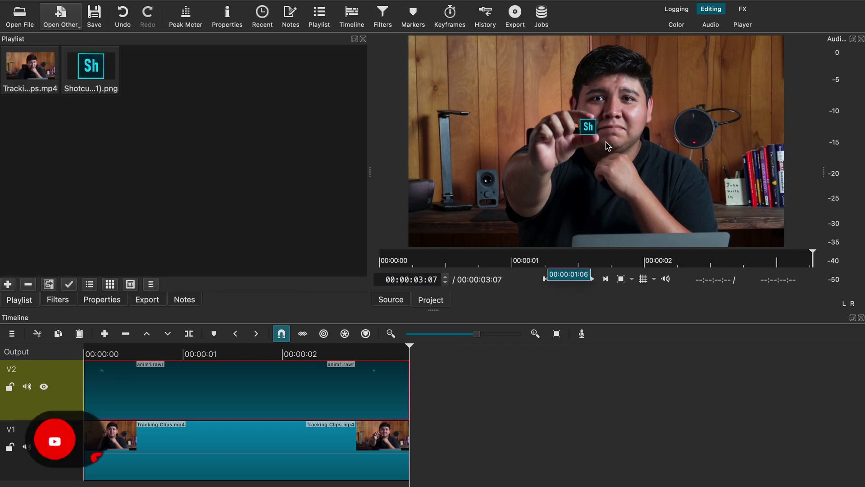